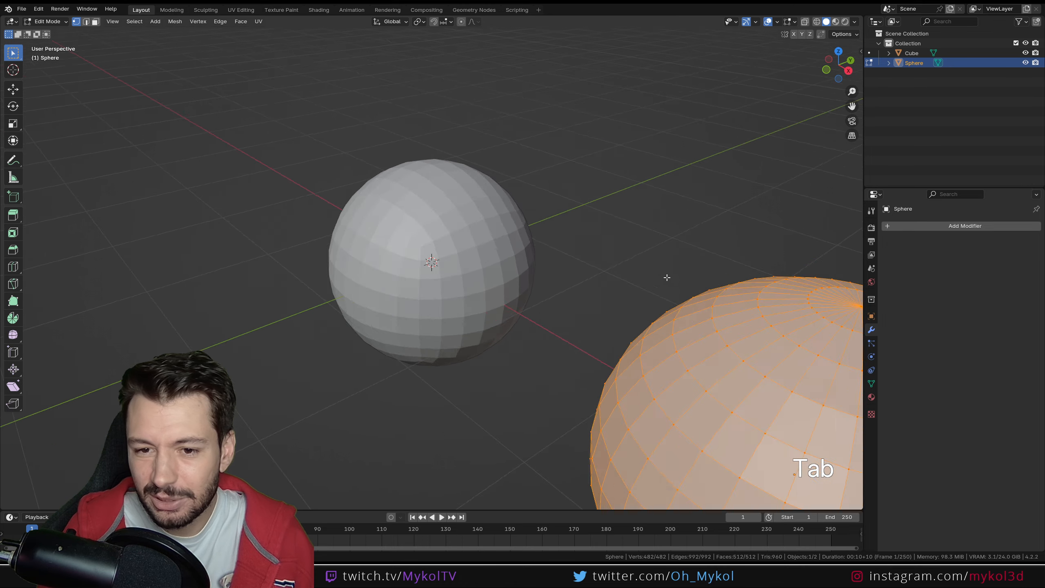
# Leave Edit Mode and delete the second sphere, keeping only the one at the world origin.
pyautogui.moveTo(639, 246); pyautogui.dragTo(607, 377, button='middle')
pyautogui.press('Tab')
pyautogui.scroll(-5, 552, 333)
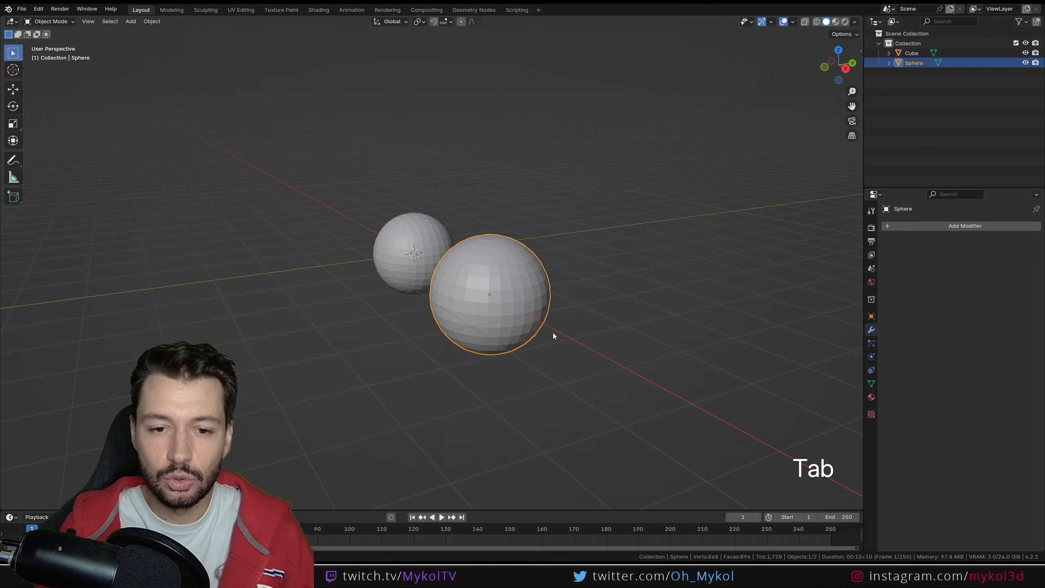
pyautogui.press('Delete')
# Shade the remaining sphere smooth and view it close up from the front.
pyautogui.click(433, 254)
pyautogui.rightClick(433, 254)
pyautogui.click(433, 254)
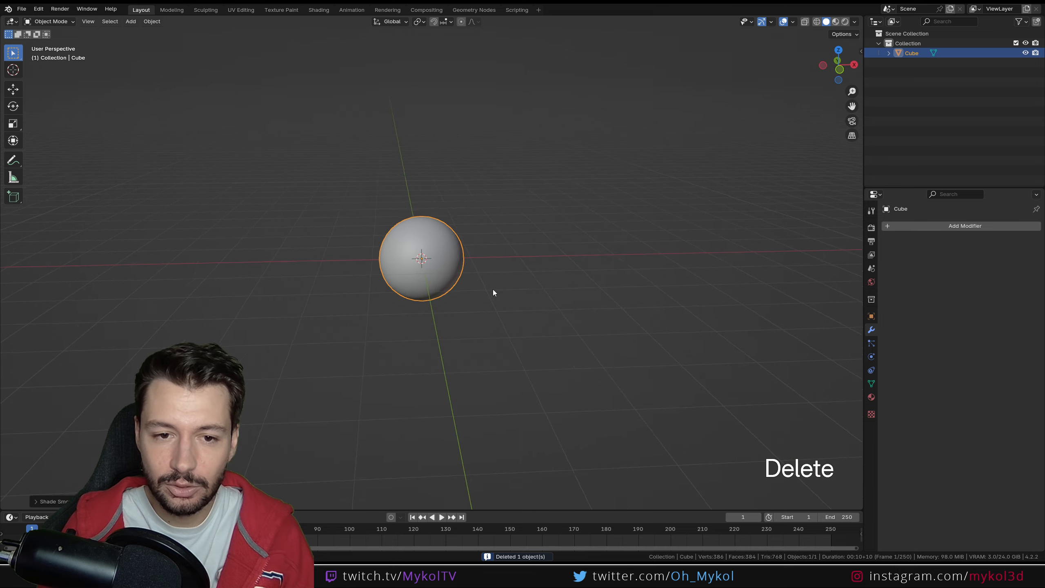
pyautogui.press('KP_1')
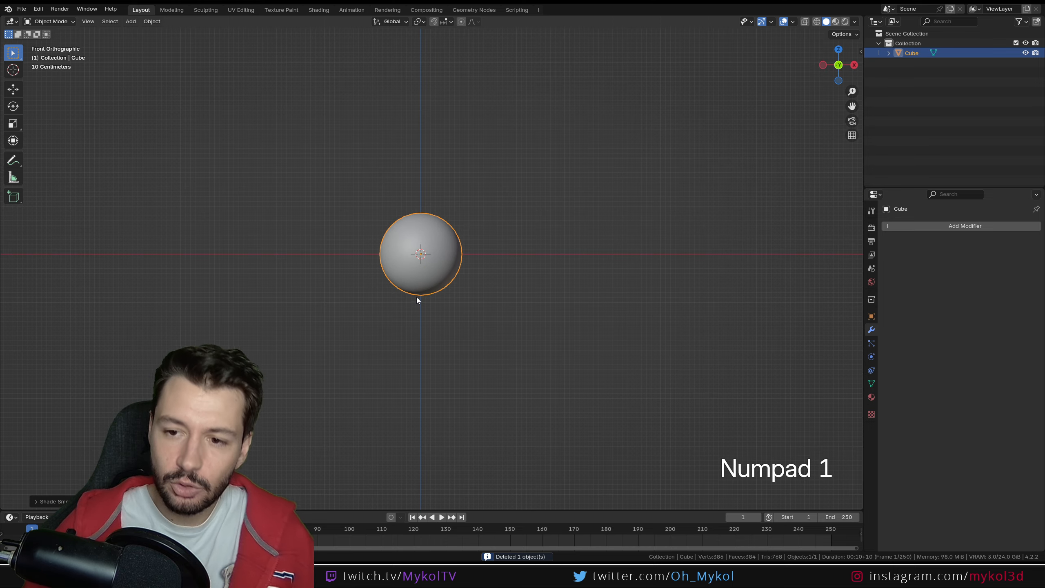
pyautogui.scroll(6, 440, 263)
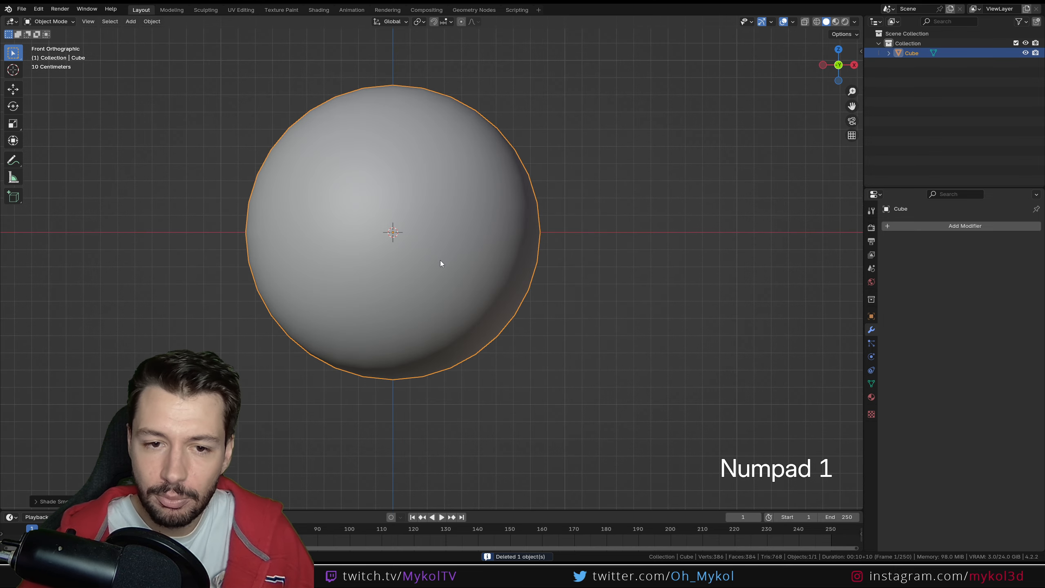
# Add a particle system of type Hair to the sphere with a hair length of 0.53 m.
pyautogui.click(871, 345)
pyautogui.click(1036, 226)
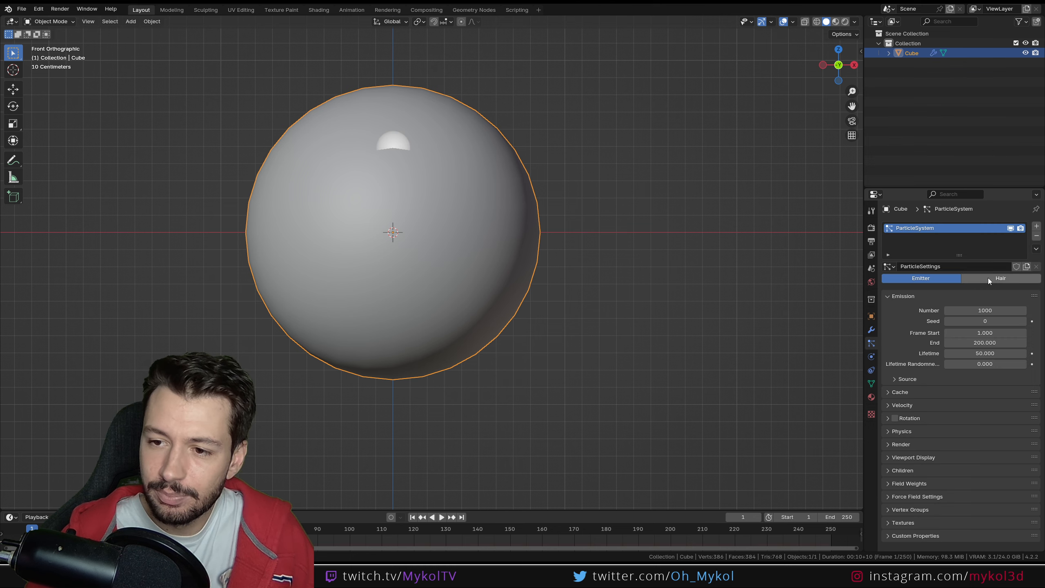
pyautogui.click(988, 278)
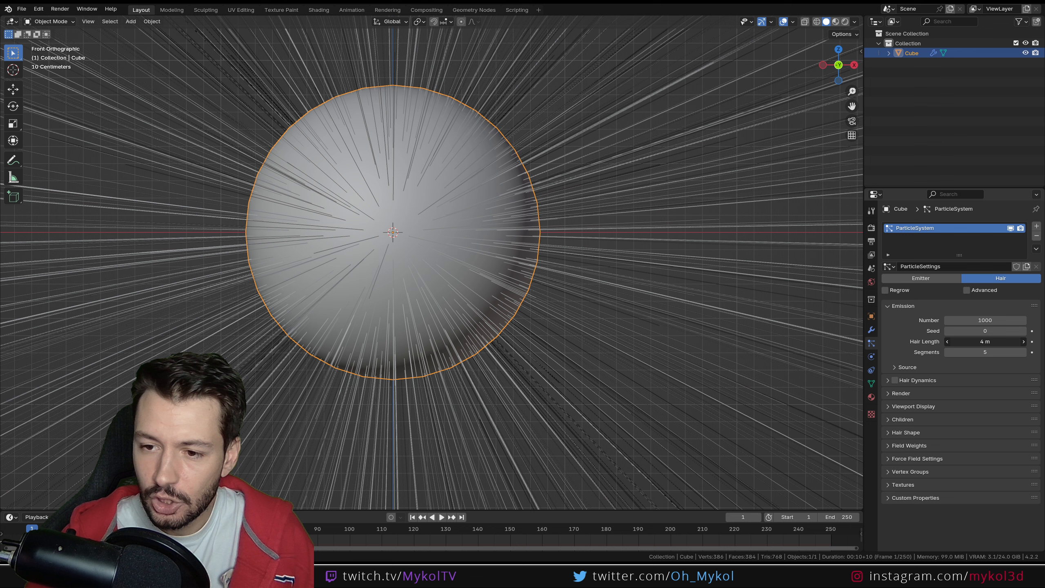
pyautogui.moveTo(985, 342); pyautogui.dragTo(947, 342)
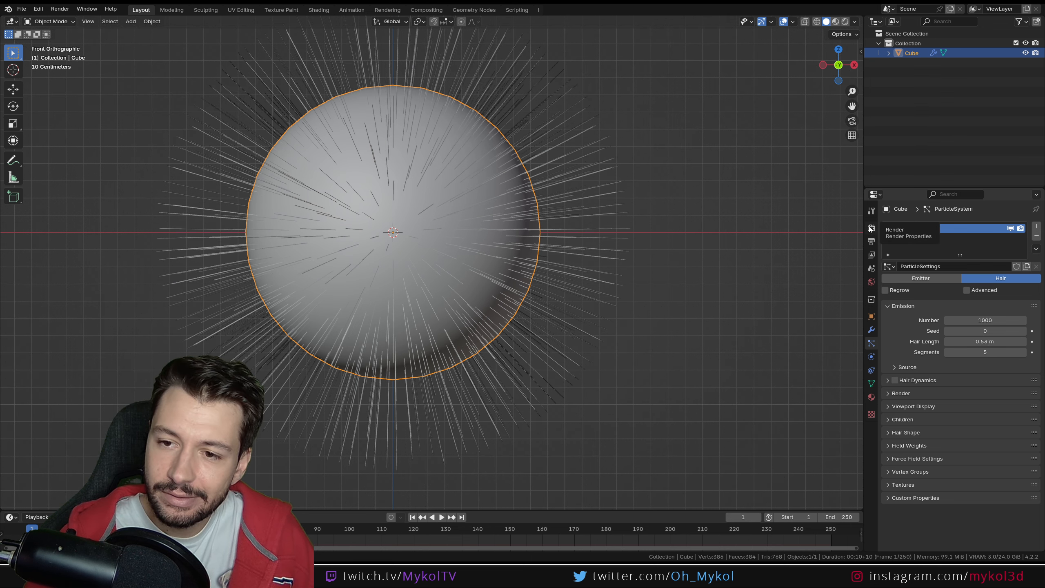
# Set the scene's render engine to Cycles.
pyautogui.click(871, 229)
pyautogui.click(974, 226)
pyautogui.click(963, 258)
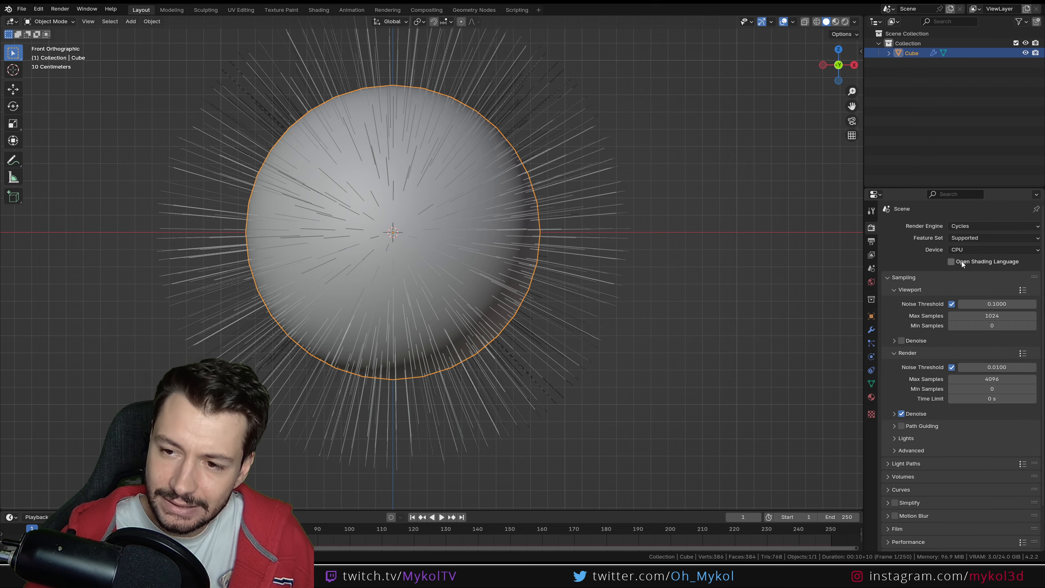
pyautogui.scroll(-3, 928, 392)
pyautogui.scroll(3, 928, 392)
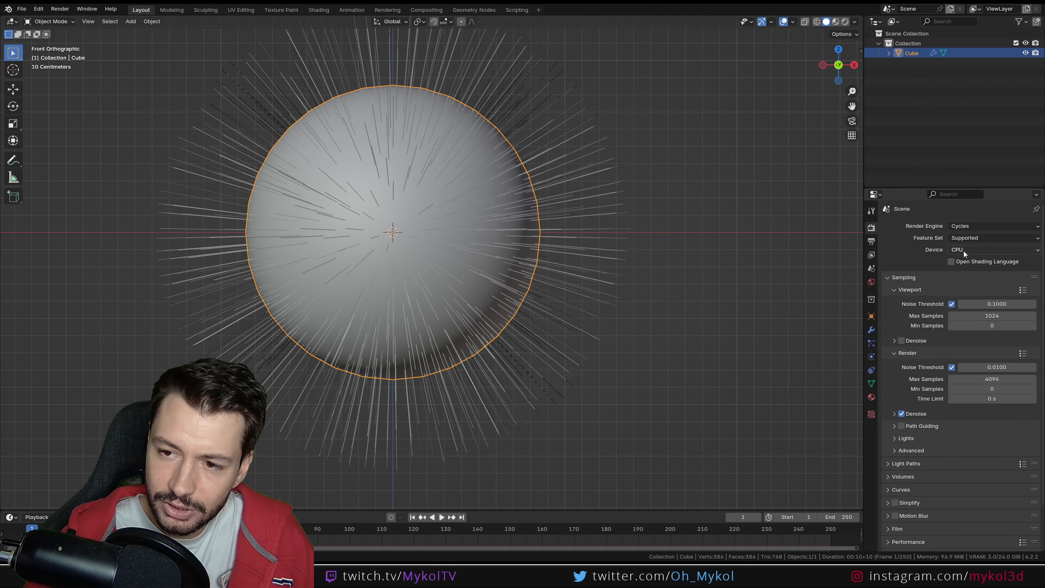
# Set the viewport display shape of curves to Strip in the render settings.
pyautogui.scroll(-3, 923, 410)
pyautogui.click(890, 443)
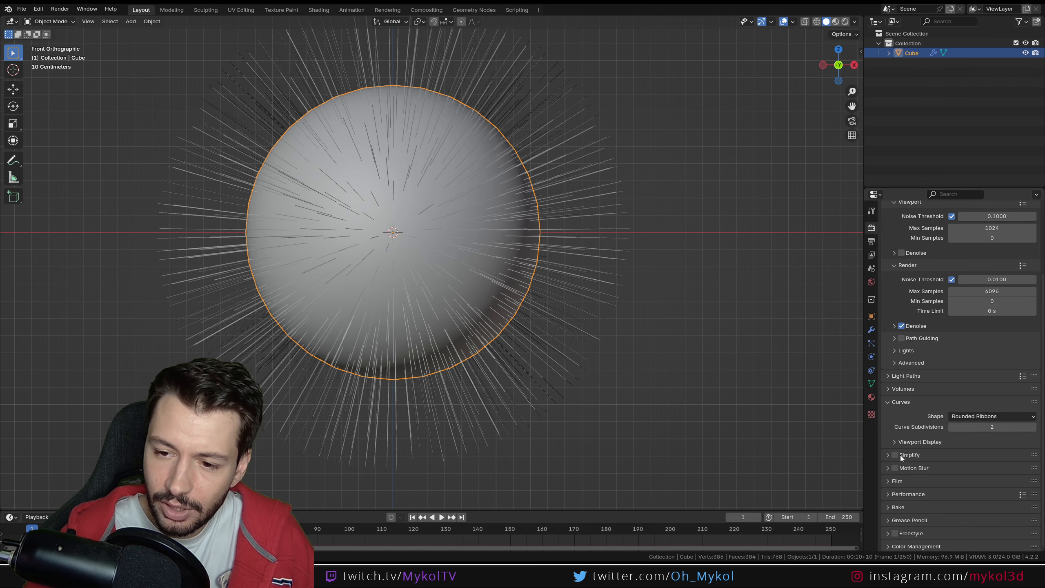
pyautogui.click(919, 443)
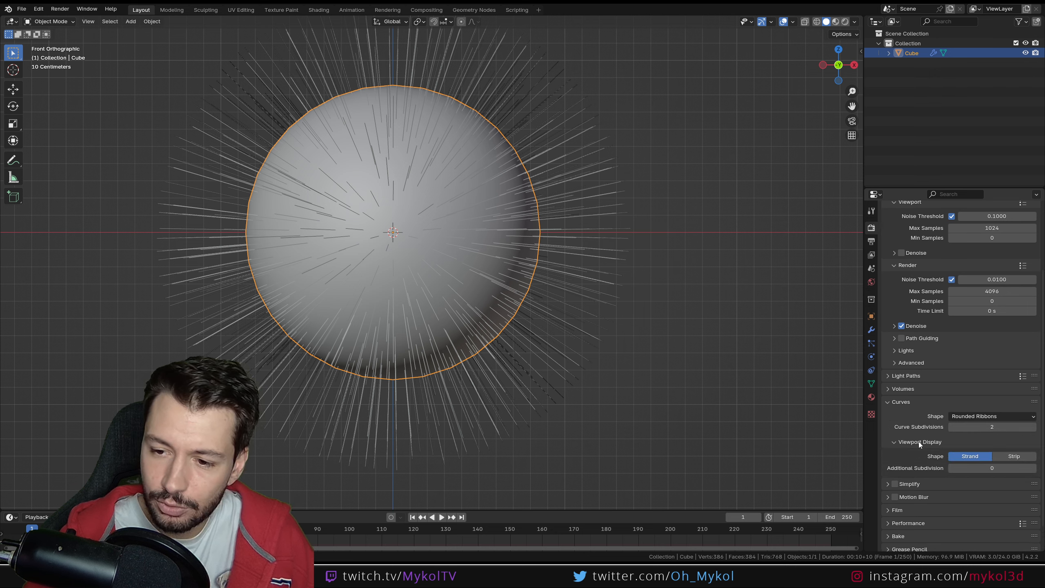
pyautogui.click(1016, 457)
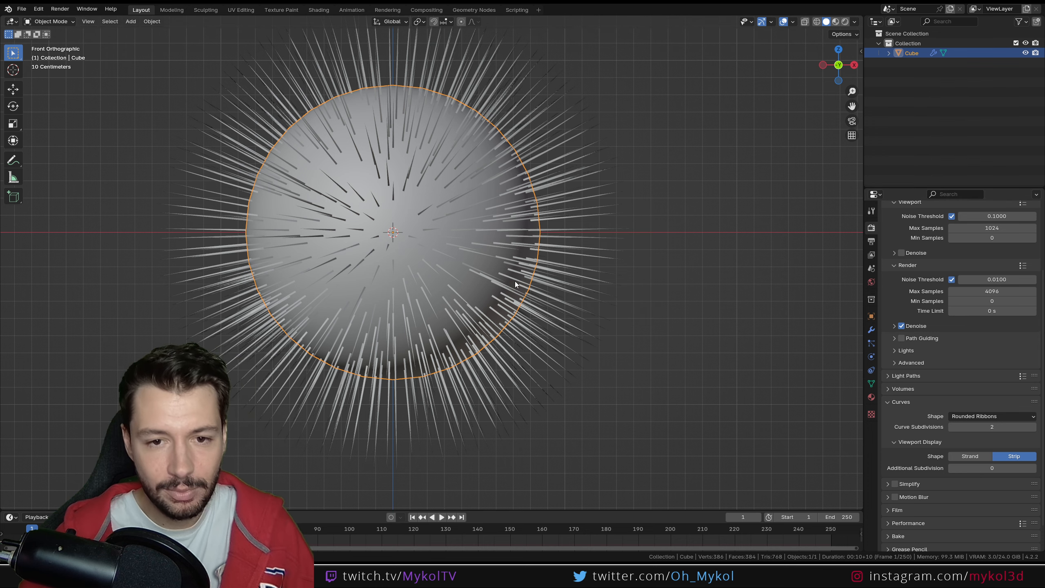
pyautogui.keyDown('shift'); pyautogui.moveTo(456, 261); pyautogui.dragTo(500, 299, button='middle'); pyautogui.keyUp('shift')
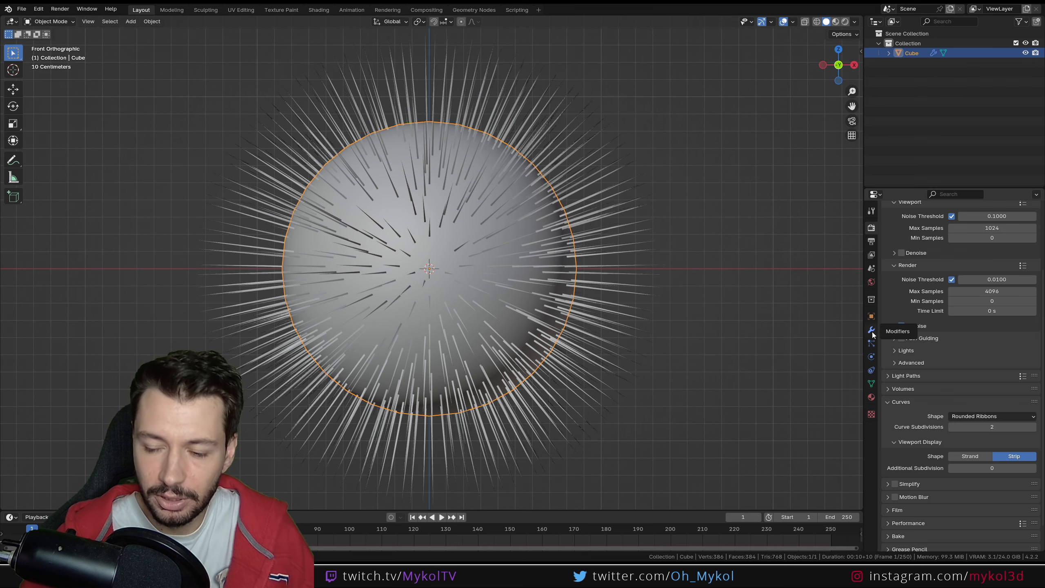
# Enable interpolated children for the sphere's hair particles.
pyautogui.click(873, 345)
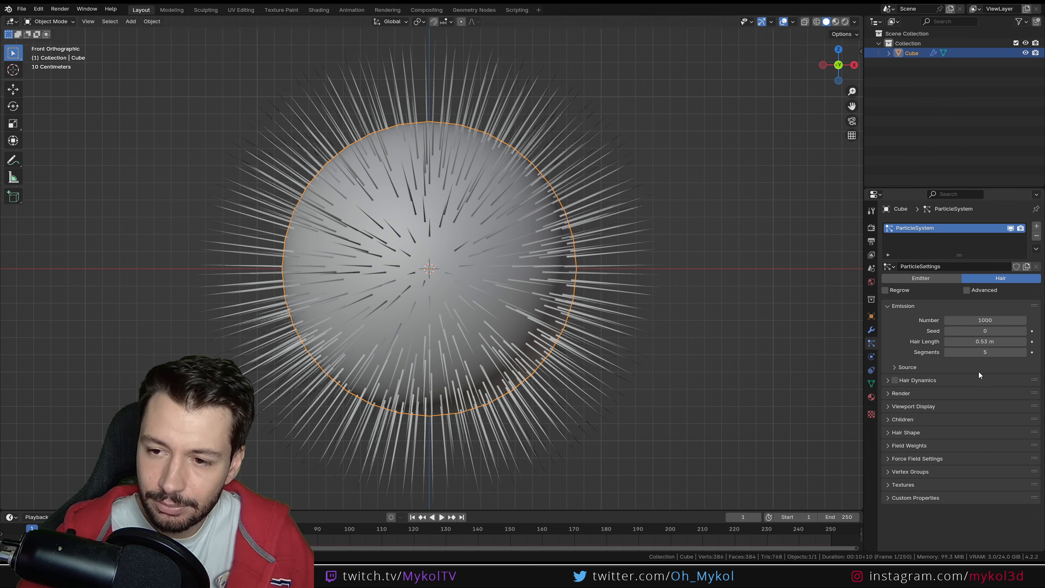
pyautogui.click(892, 420)
pyautogui.click(1012, 434)
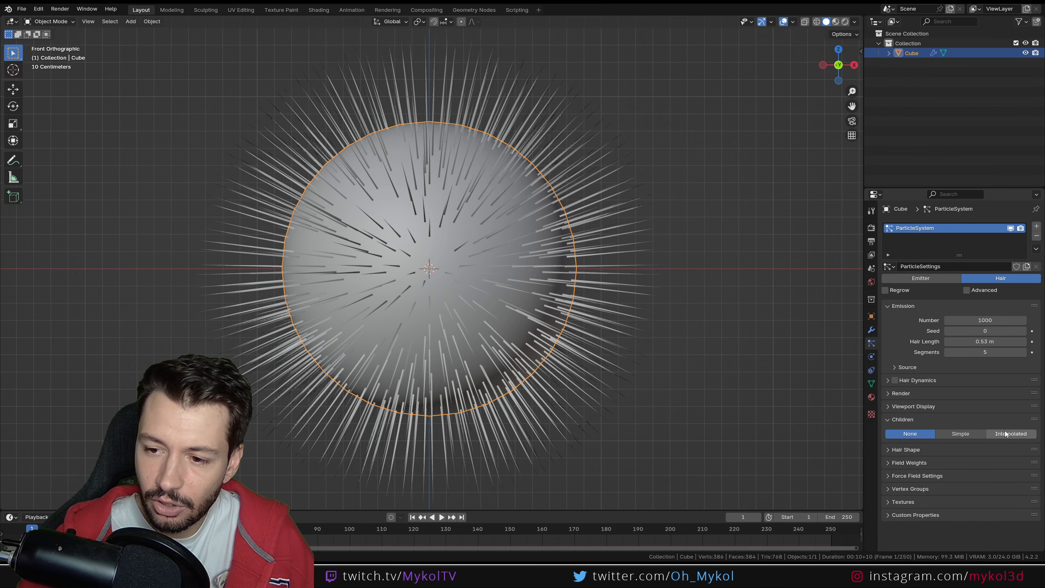
pyautogui.scroll(-2, 675, 315)
pyautogui.click(681, 291)
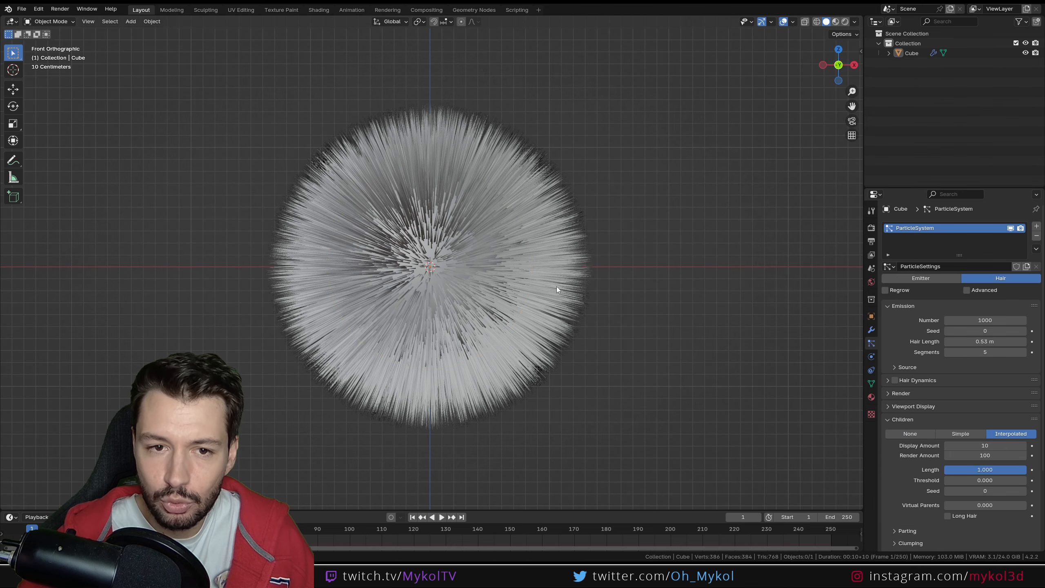
# Set the display amount of the hair children to 25 and check the fur's density.
pyautogui.doubleClick(989, 447)
pyautogui.write('25')
pyautogui.press('Return')
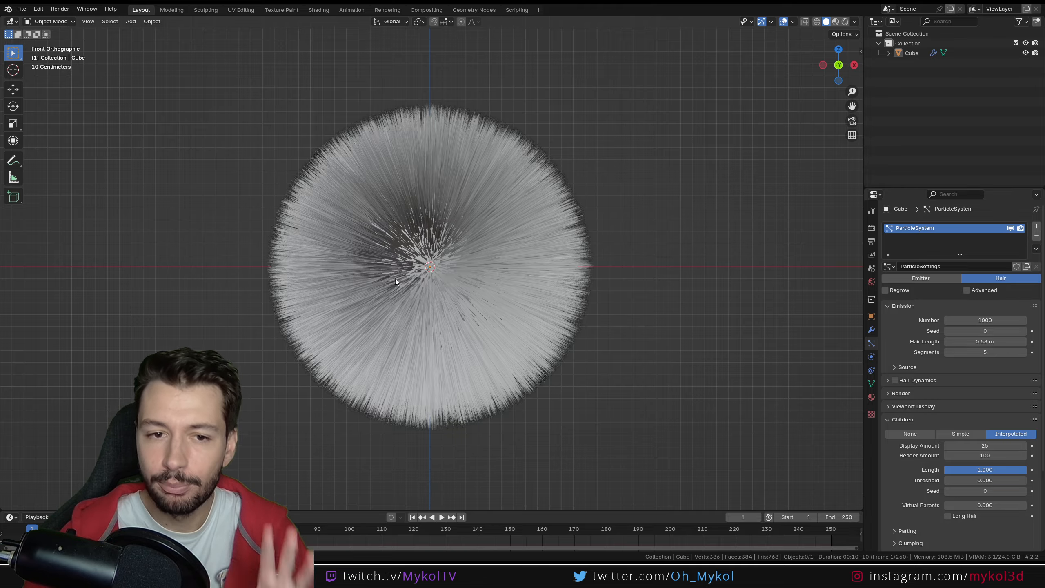
pyautogui.moveTo(425, 276); pyautogui.dragTo(479, 248, button='middle')
pyautogui.scroll(-1, 480, 256)
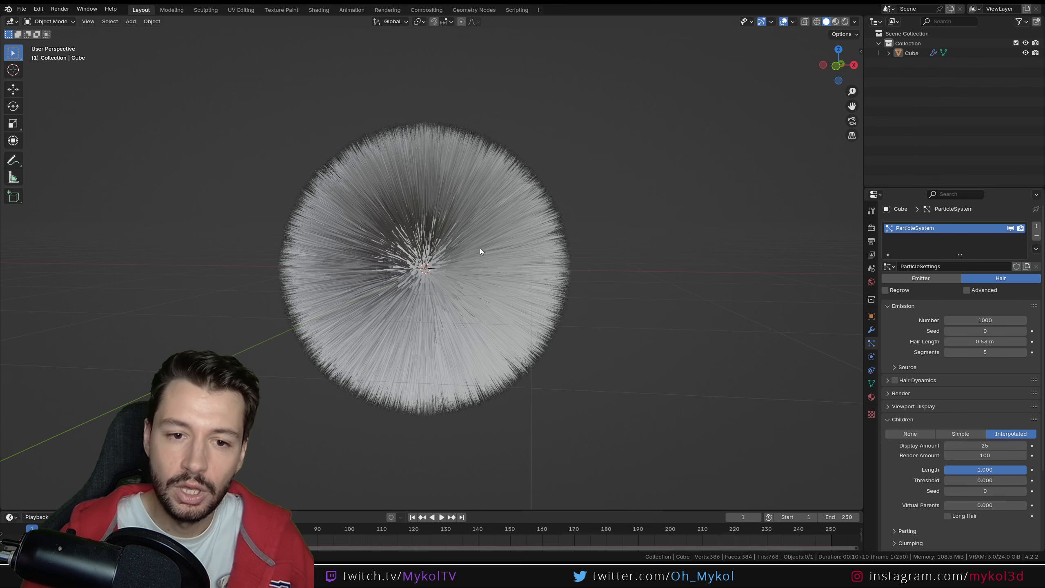
pyautogui.press('KP_1')
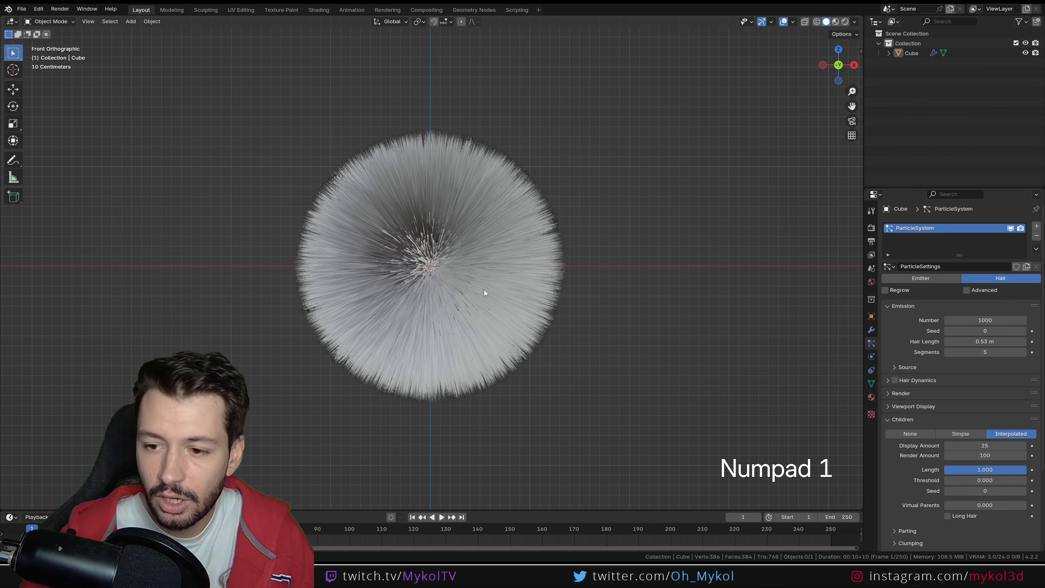
# Set the display amount of the hair children to 50.
pyautogui.scroll(4, 454, 288)
pyautogui.scroll(-3, 469, 288)
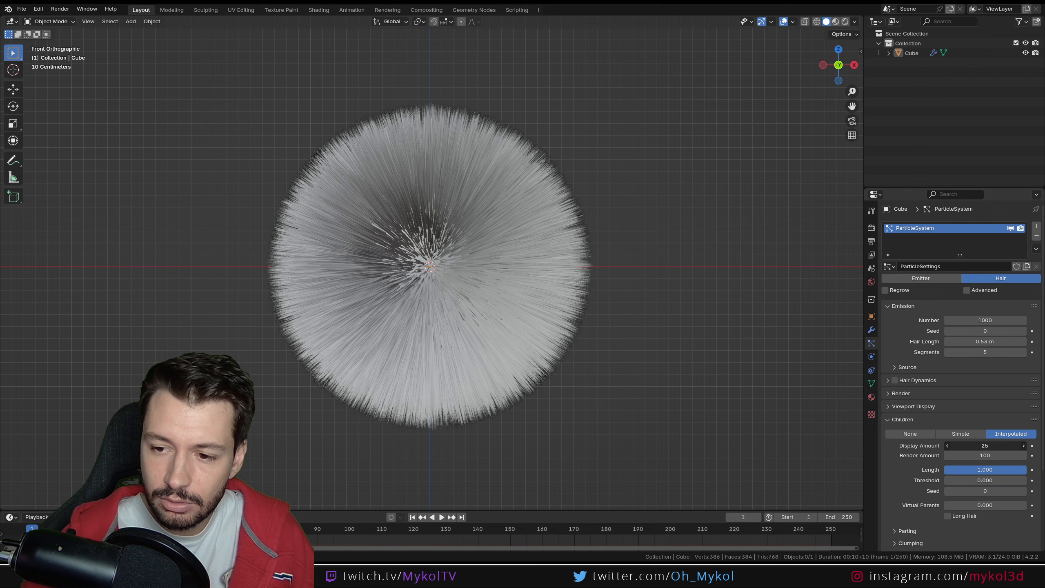
pyautogui.write('50')
pyautogui.press('Return')
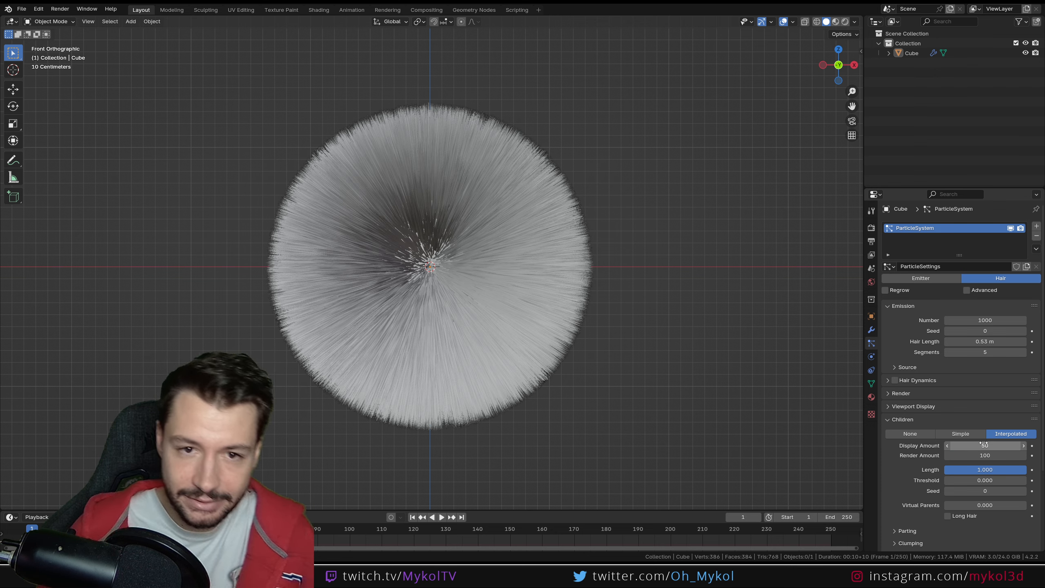
# Set the clump value of the hair children to 0.333.
pyautogui.scroll(-5, 917, 446)
pyautogui.click(909, 454)
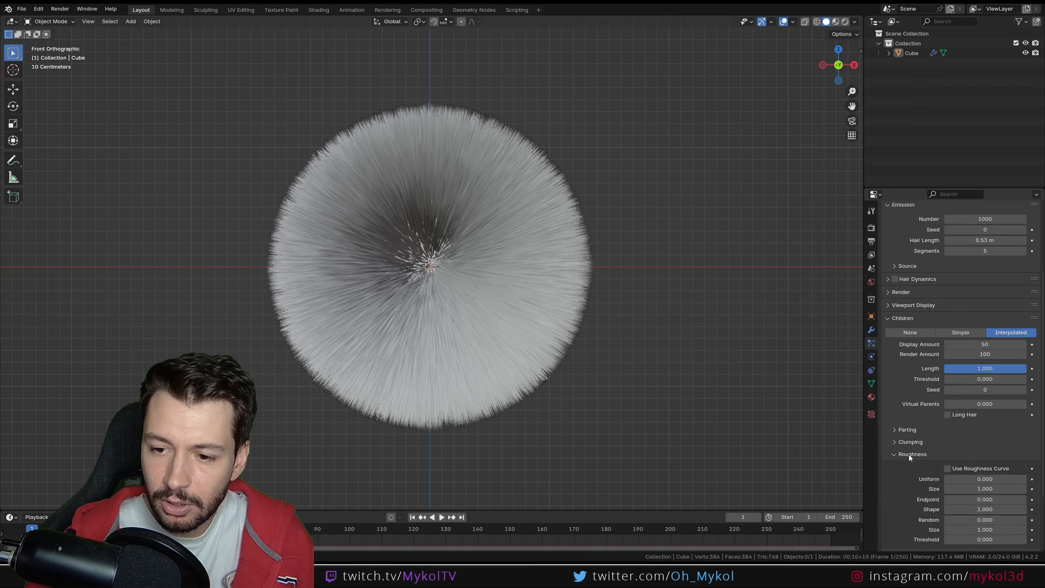
pyautogui.click(911, 443)
pyautogui.moveTo(986, 466)
pyautogui.mouseDown()
pyautogui.moveTo(1016, 467)
pyautogui.moveTo(999, 466)
pyautogui.mouseUp()
pyautogui.moveTo(543, 329); pyautogui.dragTo(568, 354, button='middle')
# Set the children's uniform roughness to 0.167 with size 0.291 and inspect the fur from several sides.
pyautogui.scroll(-3, 929, 504)
pyautogui.moveTo(947, 472)
pyautogui.mouseDown()
pyautogui.moveTo(1006, 472)
pyautogui.moveTo(956, 482)
pyautogui.mouseUp()
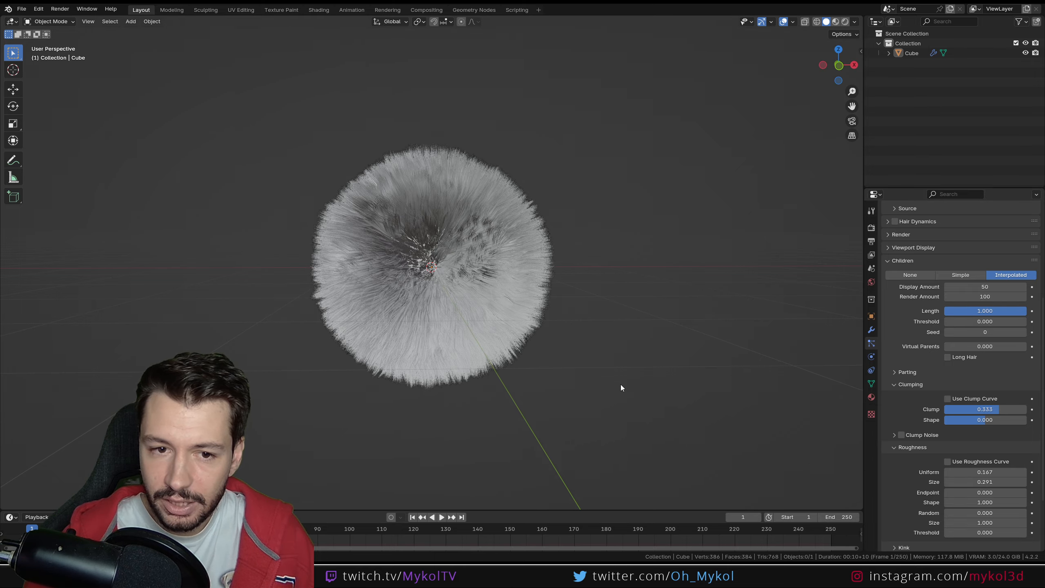
pyautogui.moveTo(620, 384); pyautogui.dragTo(469, 385, button='middle')
pyautogui.scroll(5, 485, 340)
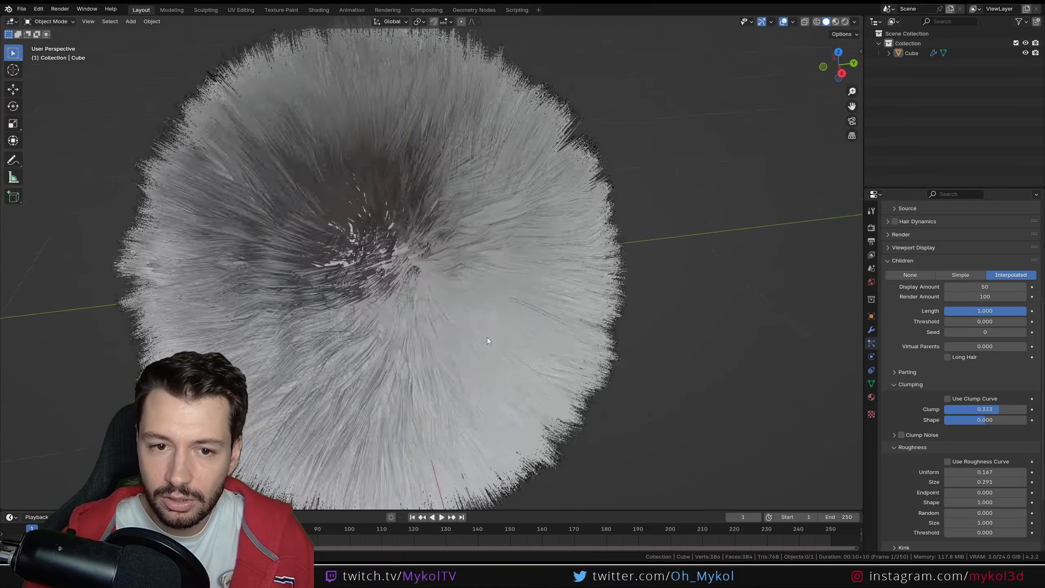
pyautogui.moveTo(507, 320); pyautogui.dragTo(552, 302, button='middle')
pyautogui.scroll(-5, 513, 304)
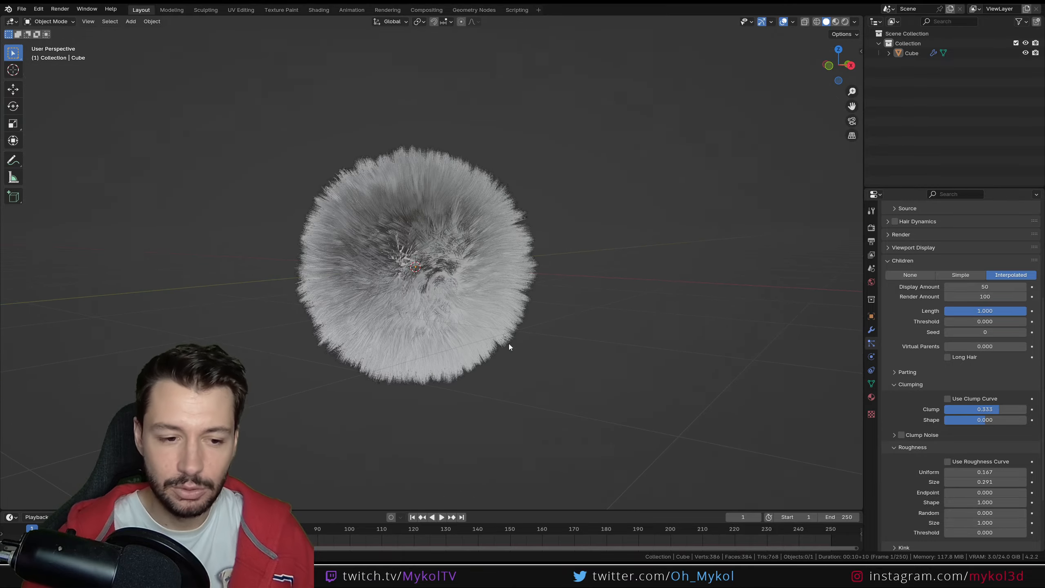
# Enlarge the timeline area, split it into two side-by-side timelines and play the animation briefly.
pyautogui.moveTo(551, 509); pyautogui.dragTo(288, 381)
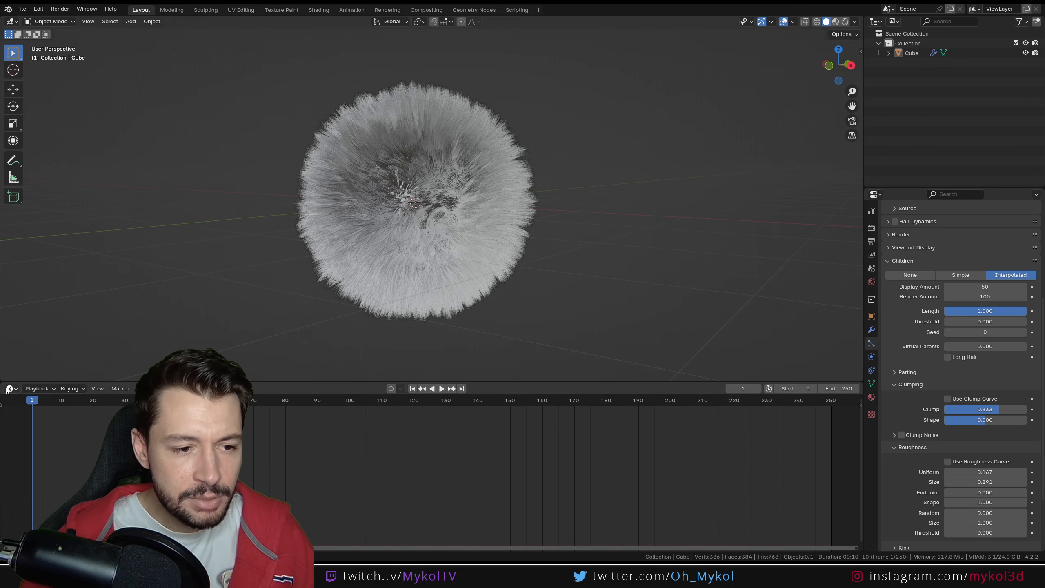
pyautogui.moveTo(73, 389); pyautogui.dragTo(365, 389)
pyautogui.press('space')
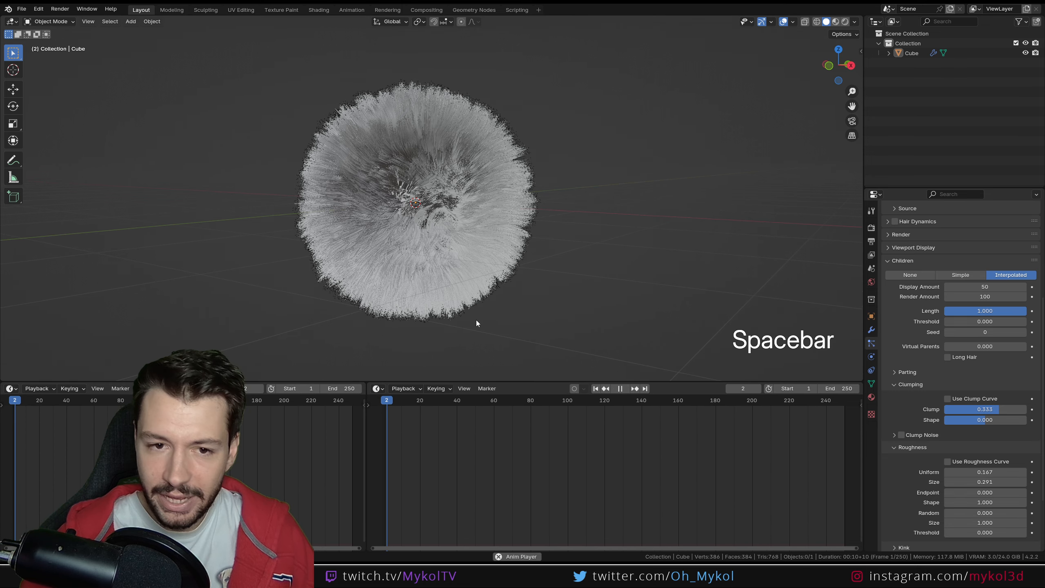
pyautogui.press('space')
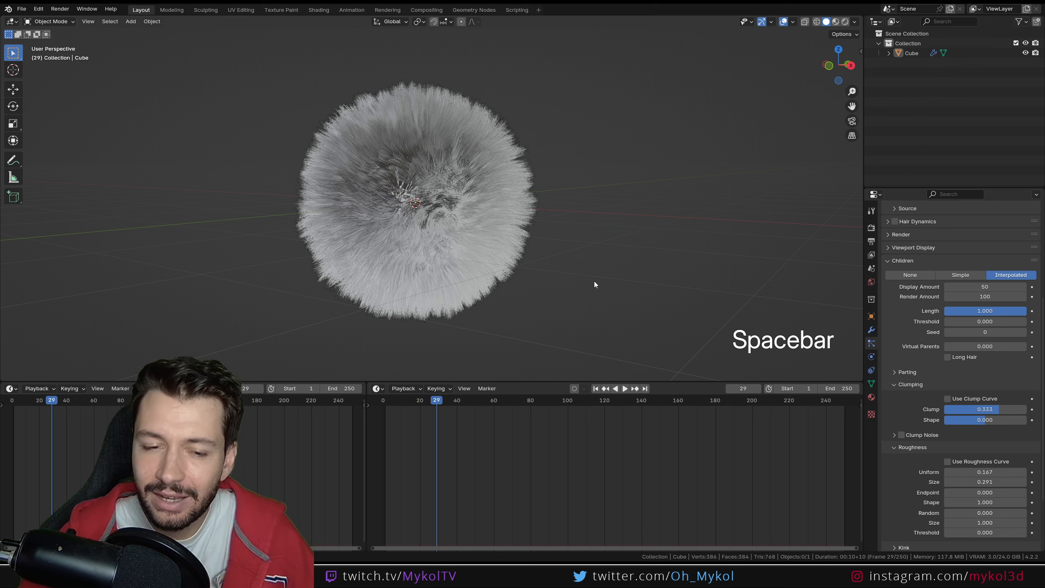
pyautogui.press('space')
# Select the furry ball, return to frame 1 and insert a keyframe for it at the origin.
pyautogui.click(421, 199)
pyautogui.click(435, 405)
pyautogui.moveTo(434, 402); pyautogui.dragTo(385, 413)
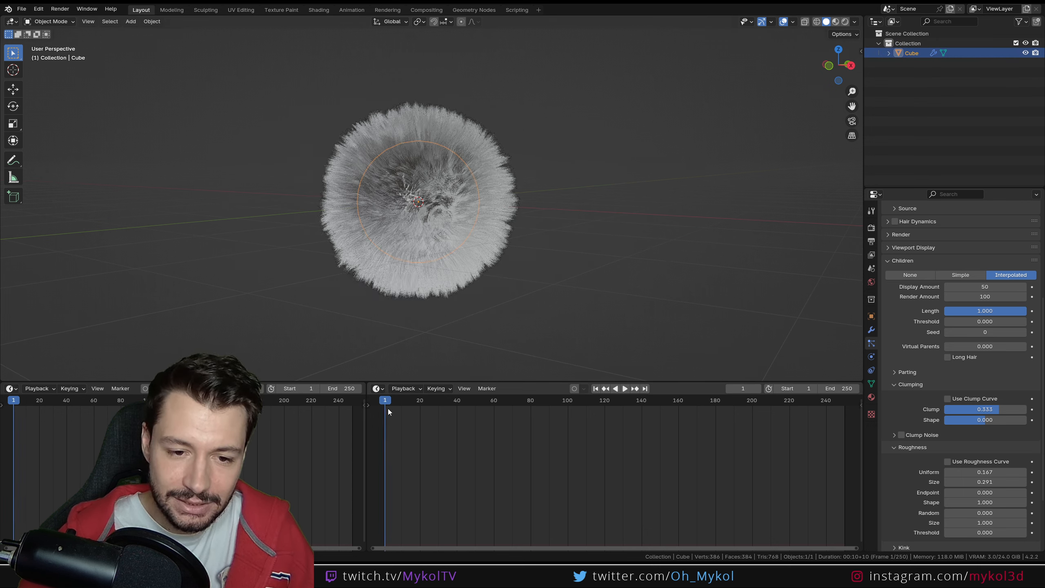
pyautogui.scroll(-1, 405, 274)
pyautogui.scroll(-2, 411, 289)
pyautogui.moveTo(420, 302); pyautogui.dragTo(451, 151, button='middle')
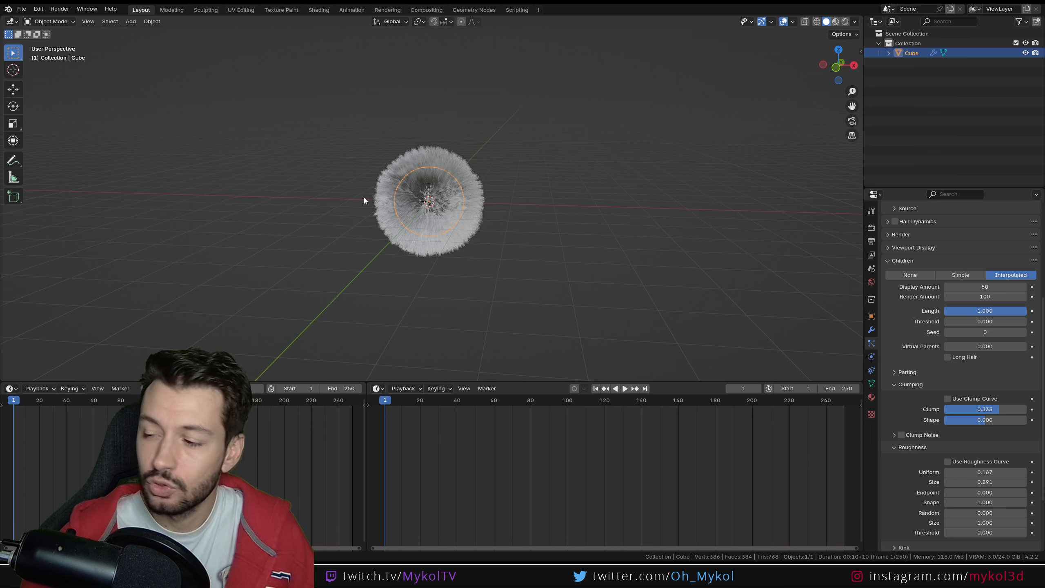
pyautogui.press('i')
# Advance to frame 40, move the furry ball up and away from the origin, and insert a keyframe there.
pyautogui.press('space')
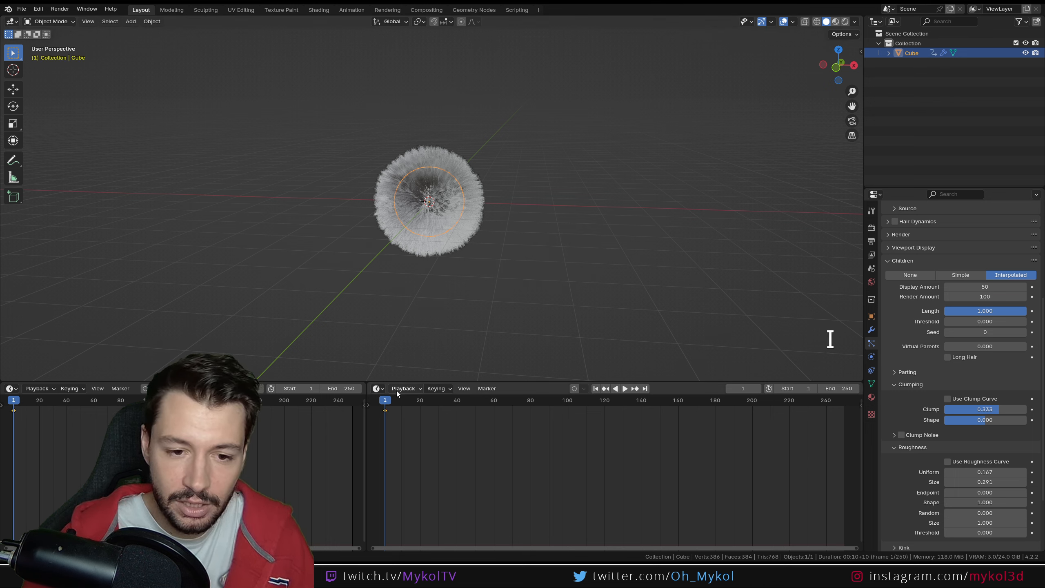
pyautogui.press('space')
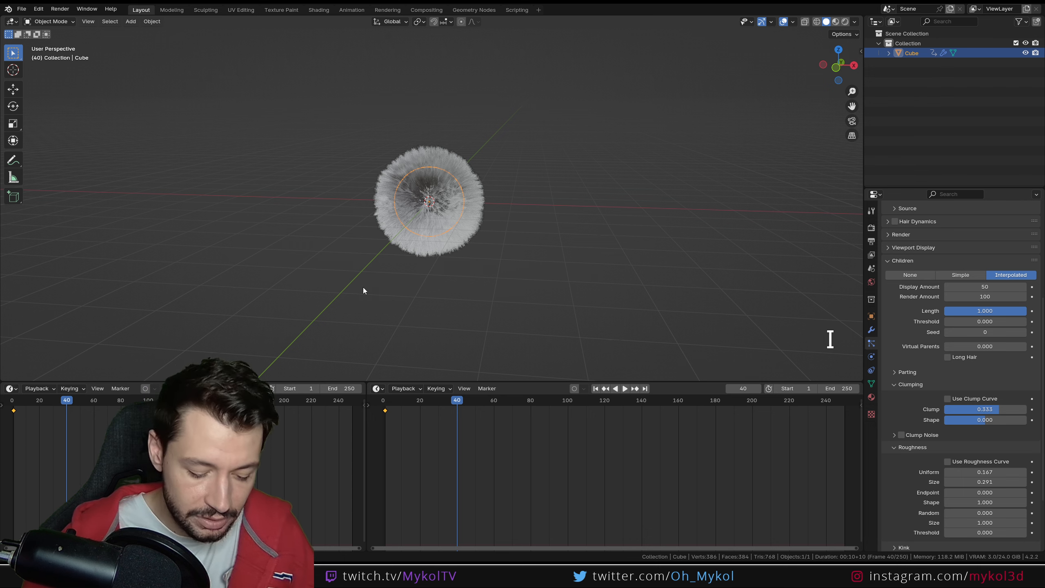
pyautogui.press('g')
pyautogui.click(621, 203)
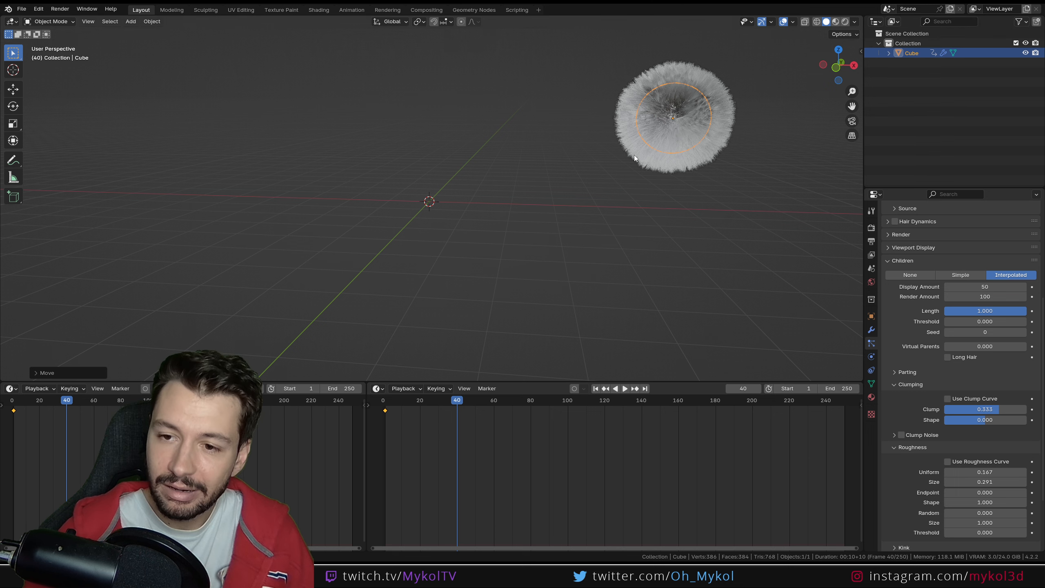
pyautogui.press('i')
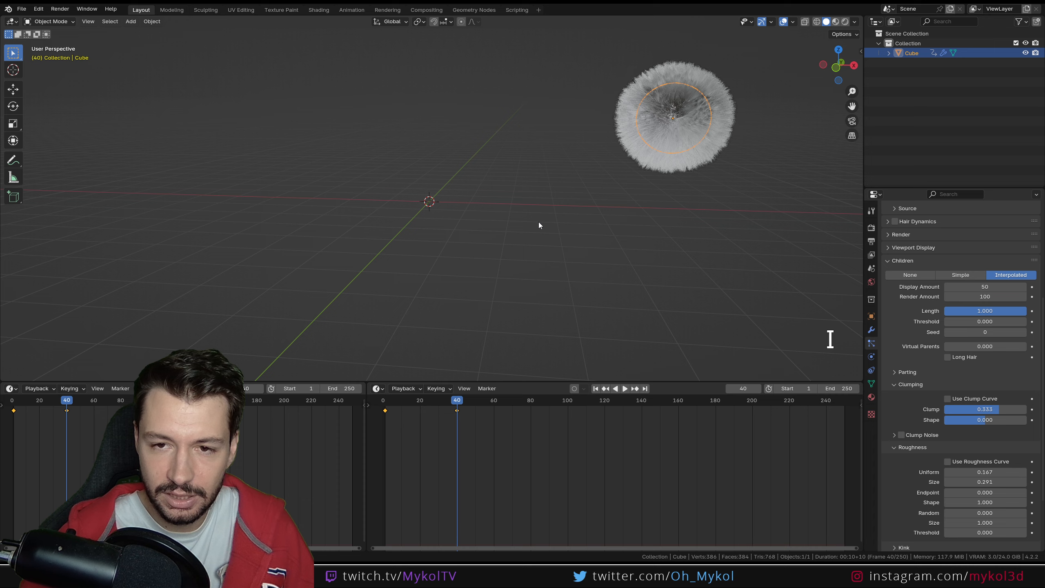
# Advance to frame 79, rotate the furry ball about the global Z axis and insert a keyframe there.
pyautogui.keyDown('shift'); pyautogui.moveTo(538, 224); pyautogui.dragTo(454, 332, button='middle'); pyautogui.keyUp('shift')
pyautogui.press('space')
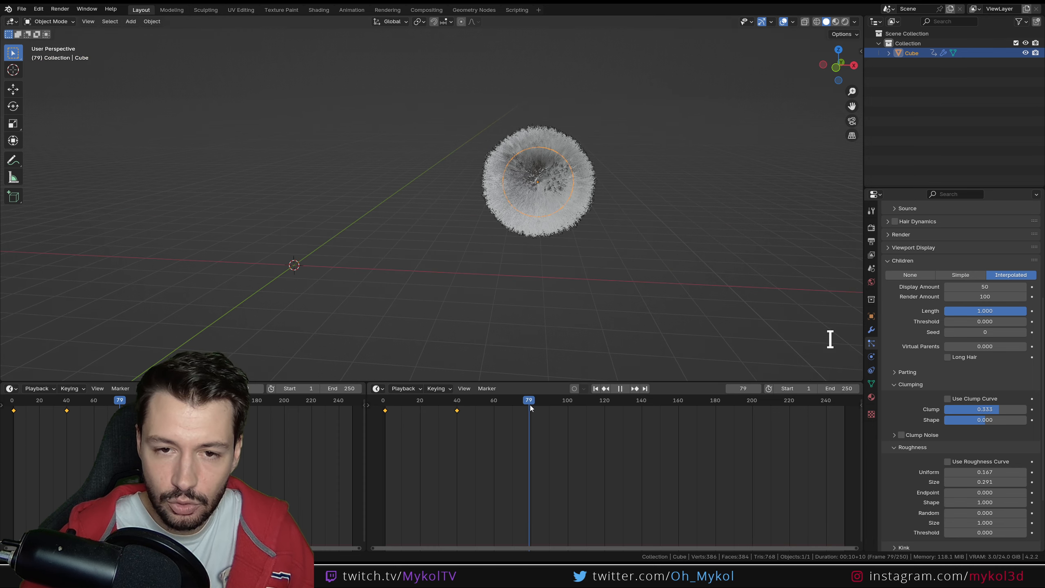
pyautogui.press('space')
pyautogui.press('r')
pyautogui.press('z')
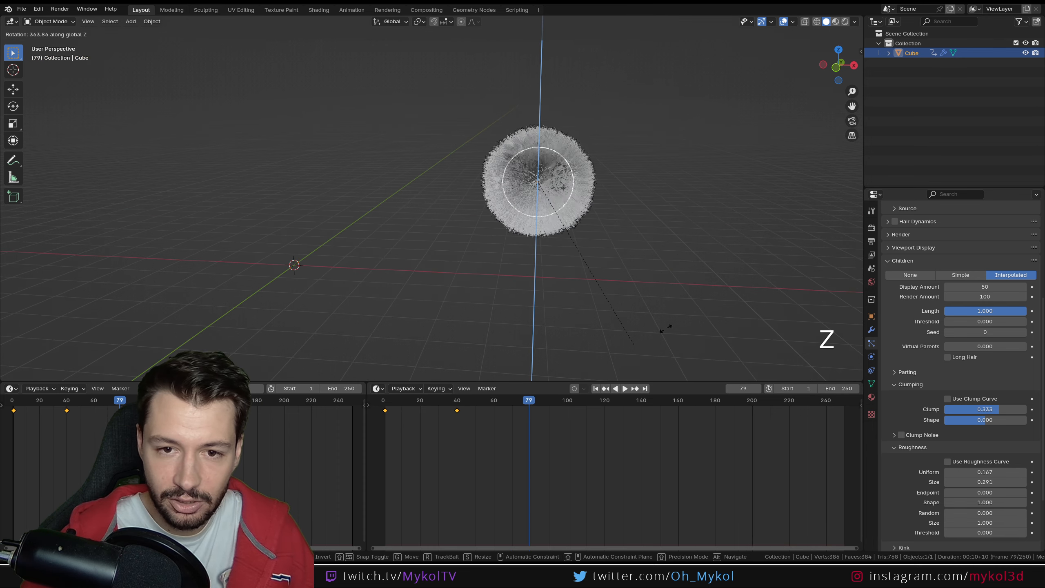
pyautogui.click(568, 78)
pyautogui.press('i')
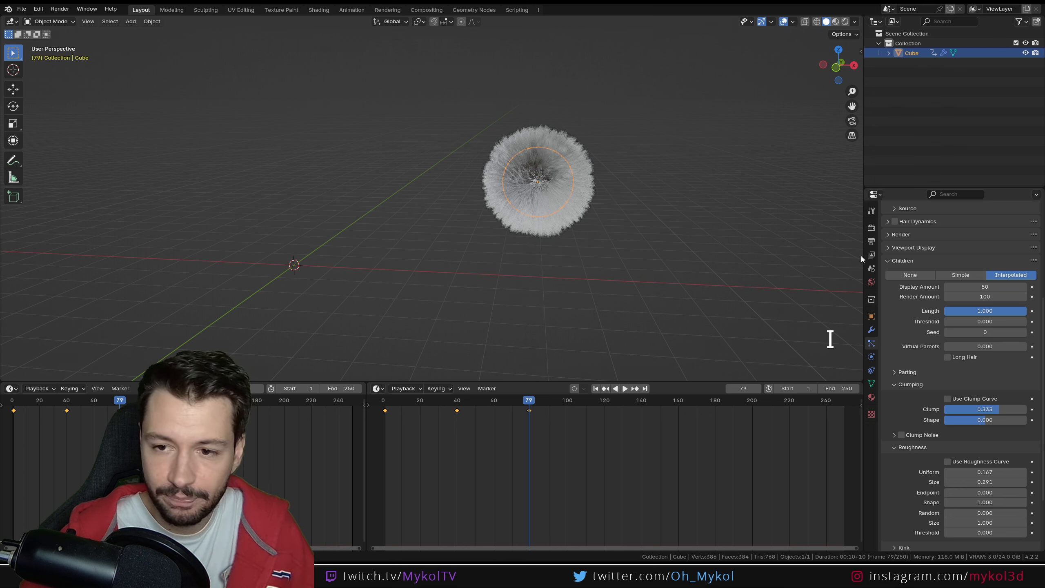
# Set the scene's end frame to 100 and play back the ball's keyframed motion.
pyautogui.click(872, 228)
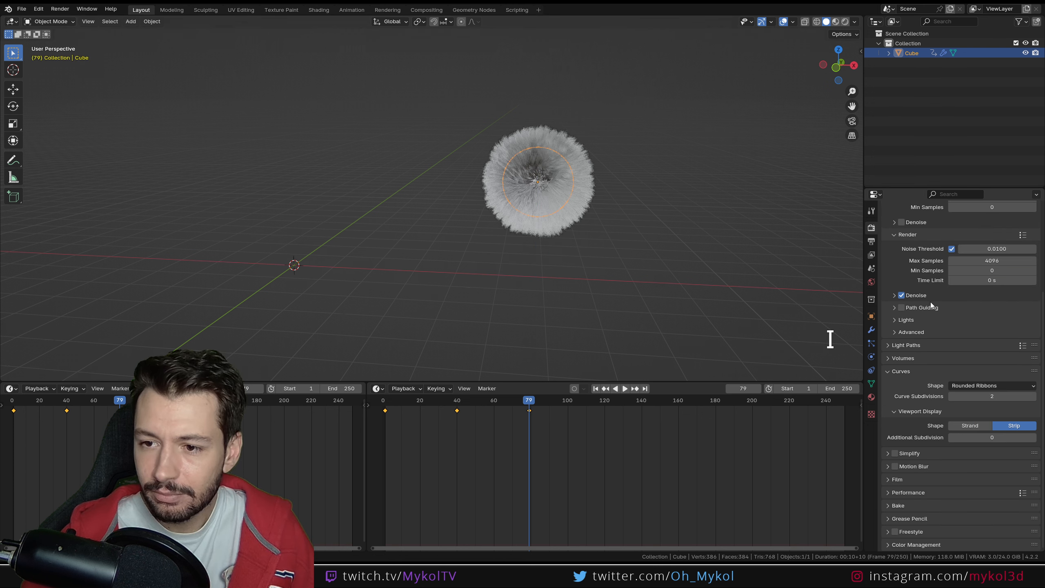
pyautogui.click(872, 244)
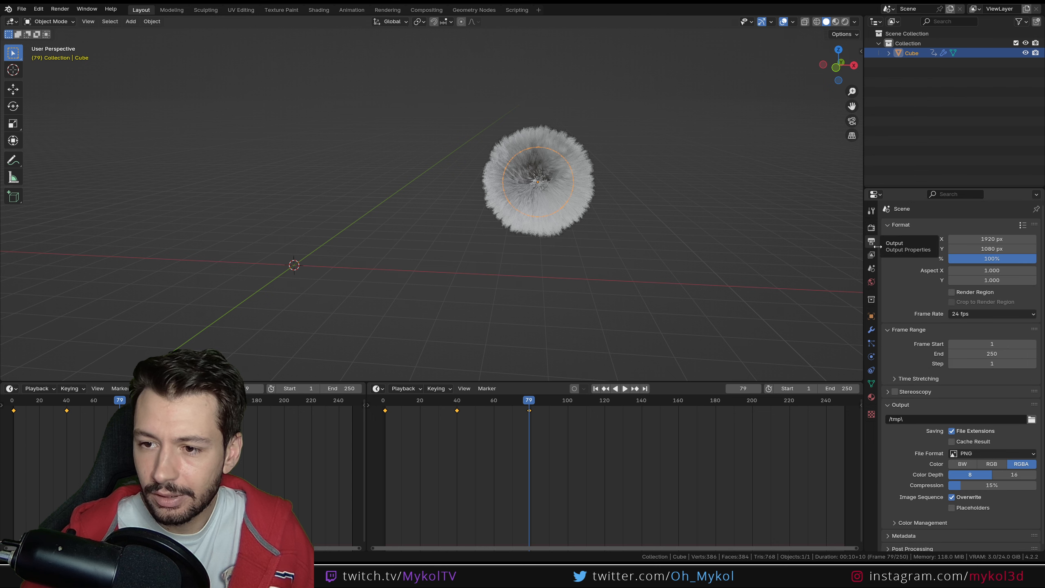
pyautogui.click(1006, 352)
pyautogui.write('100')
pyautogui.press('Return')
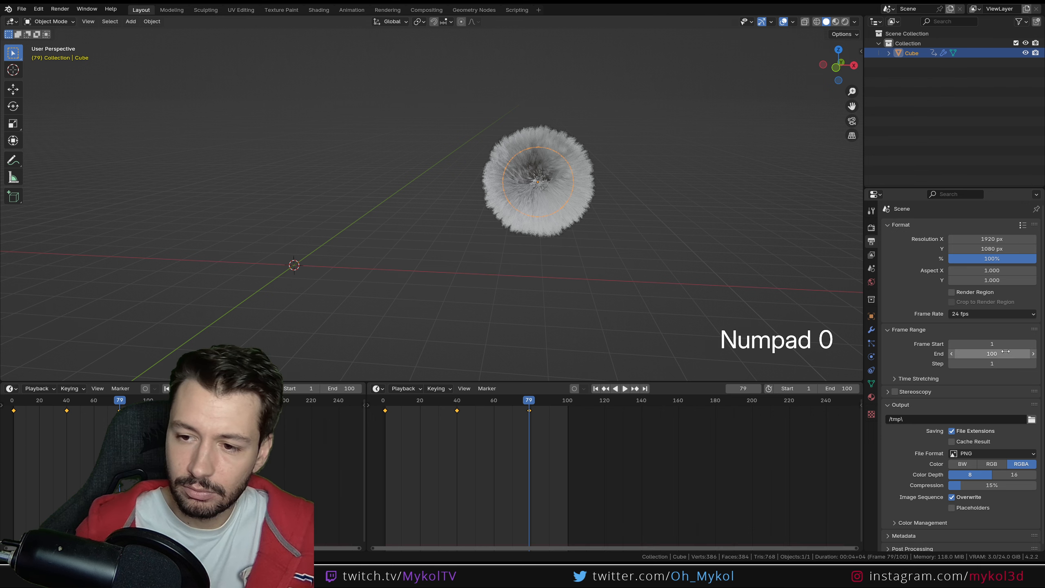
pyautogui.press('space')
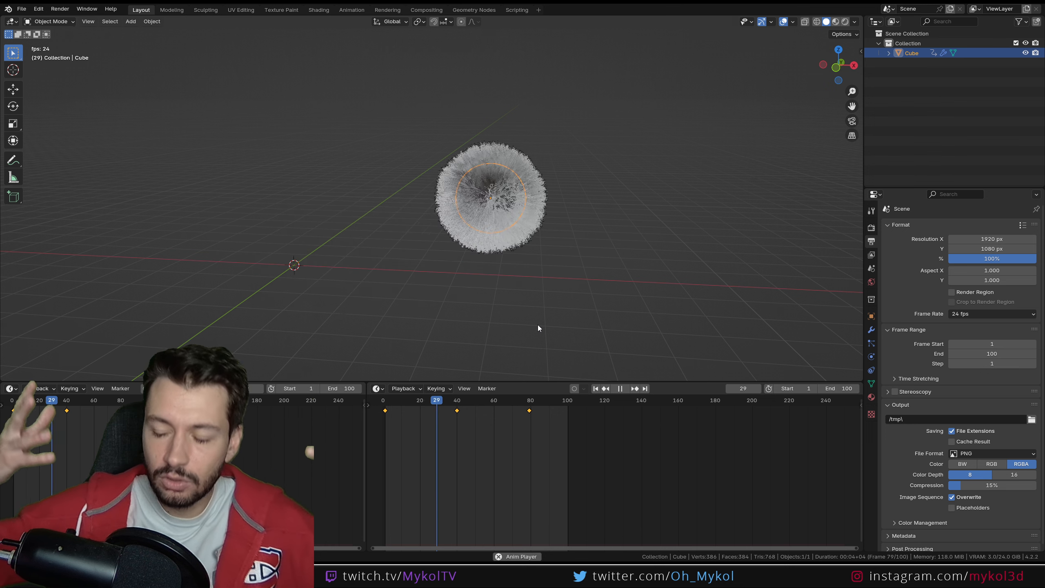
pyautogui.press('space')
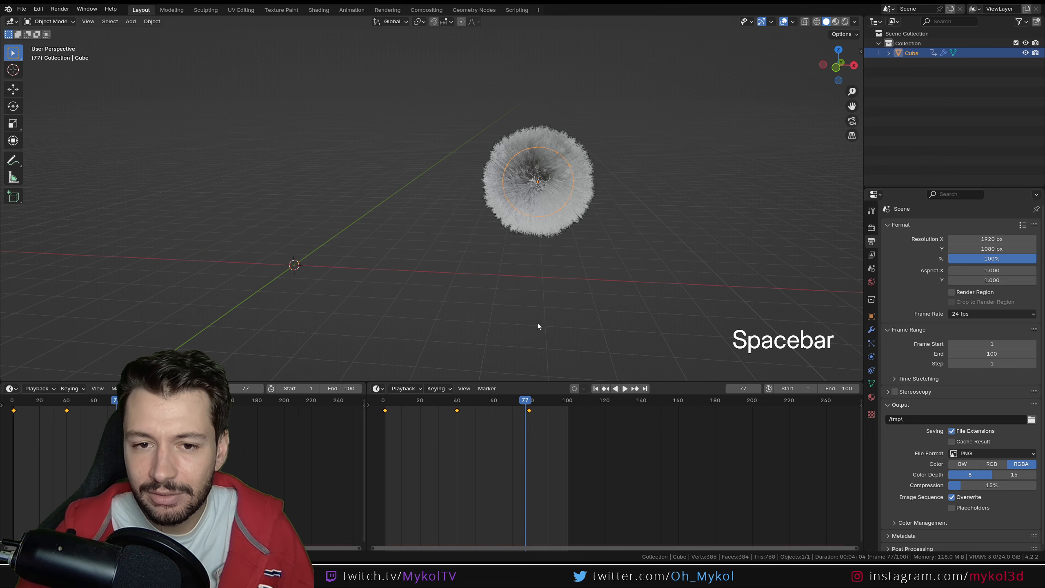
# Go back to frame 4, enable Hair Dynamics on the ball's particle system and review its cache and collision settings.
pyautogui.scroll(1, 487, 315)
pyautogui.keyDown('shift'); pyautogui.moveTo(466, 300); pyautogui.dragTo(508, 274, button='middle'); pyautogui.keyUp('shift')
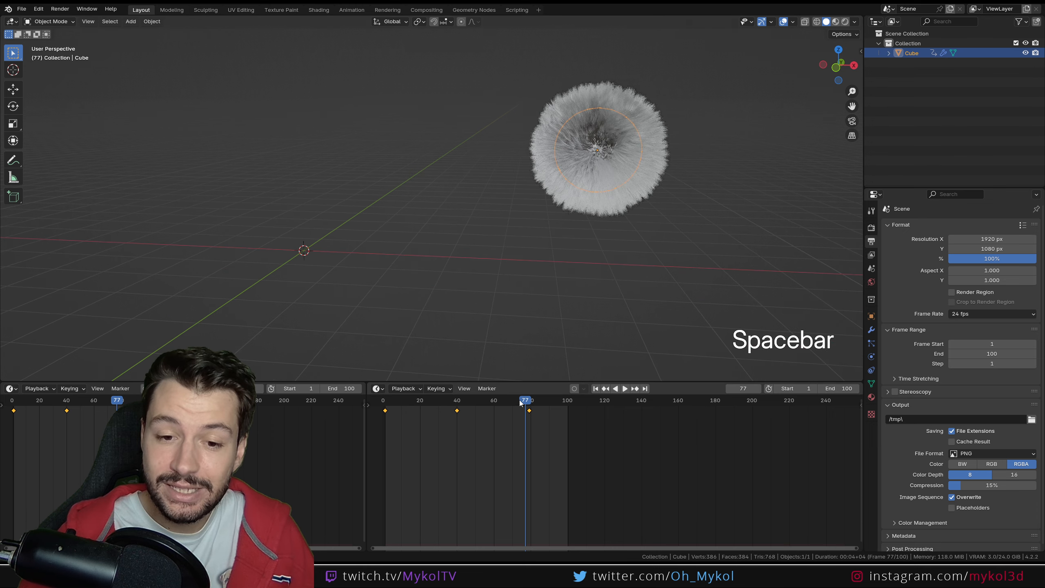
pyautogui.moveTo(529, 402); pyautogui.dragTo(390, 402)
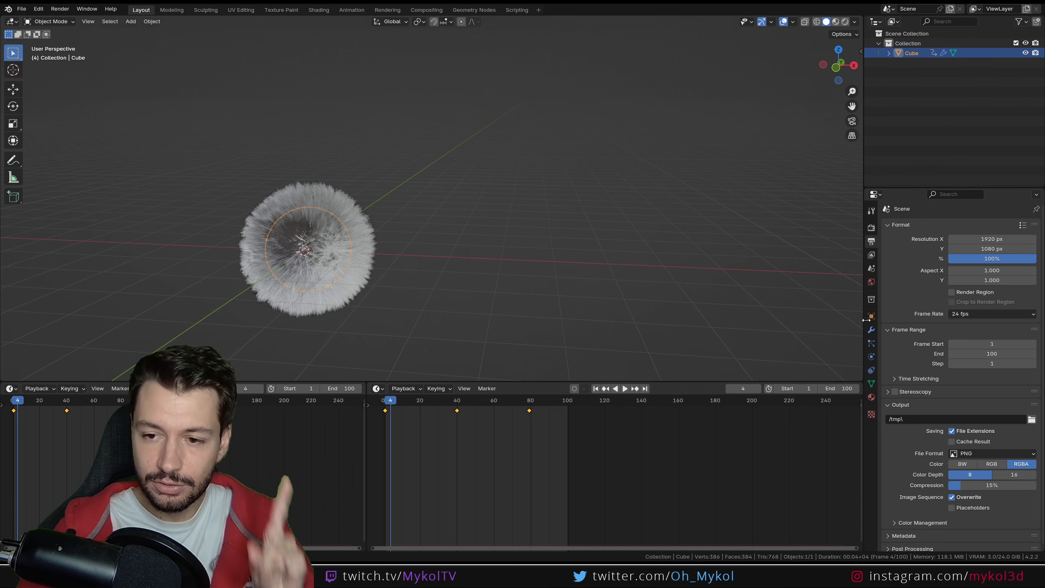
pyautogui.click(872, 344)
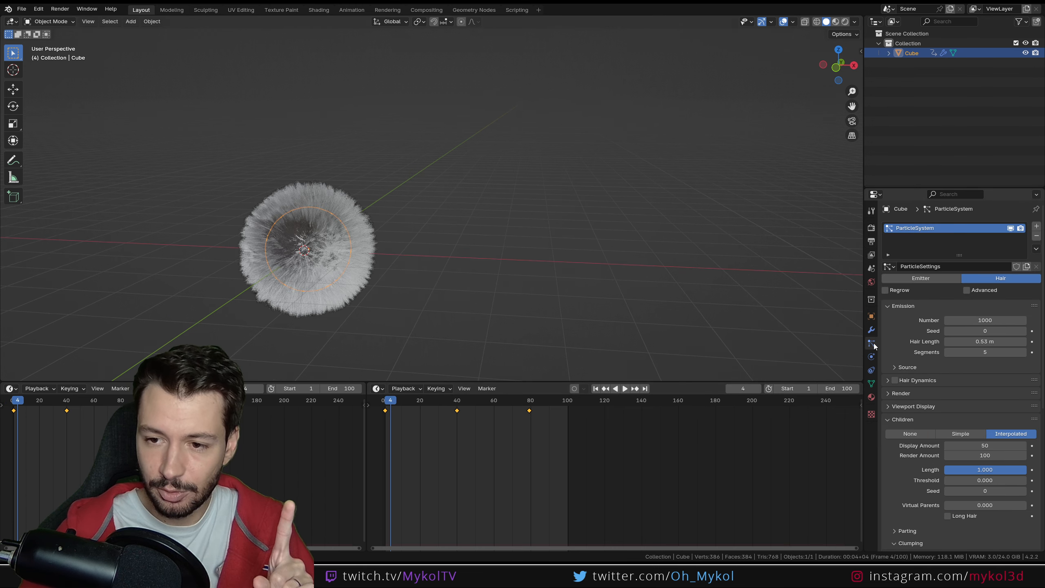
pyautogui.click(889, 379)
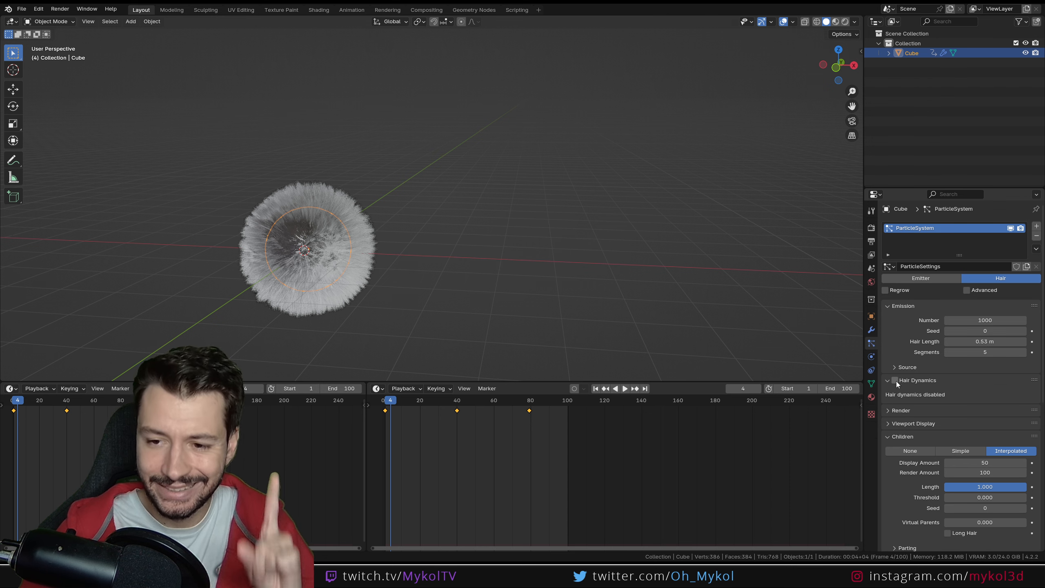
pyautogui.click(895, 380)
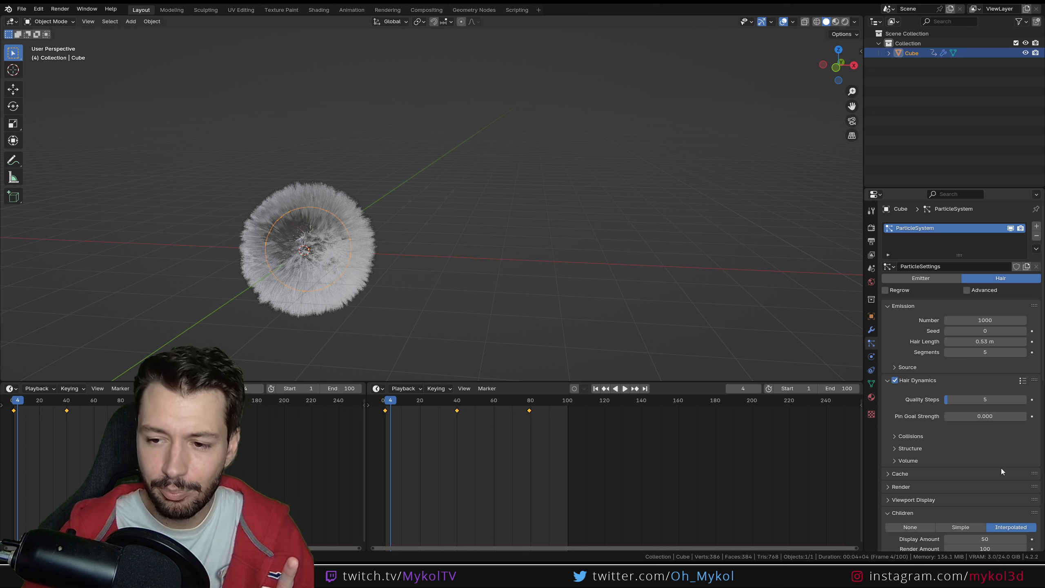
pyautogui.click(887, 475)
pyautogui.scroll(-4, 890, 476)
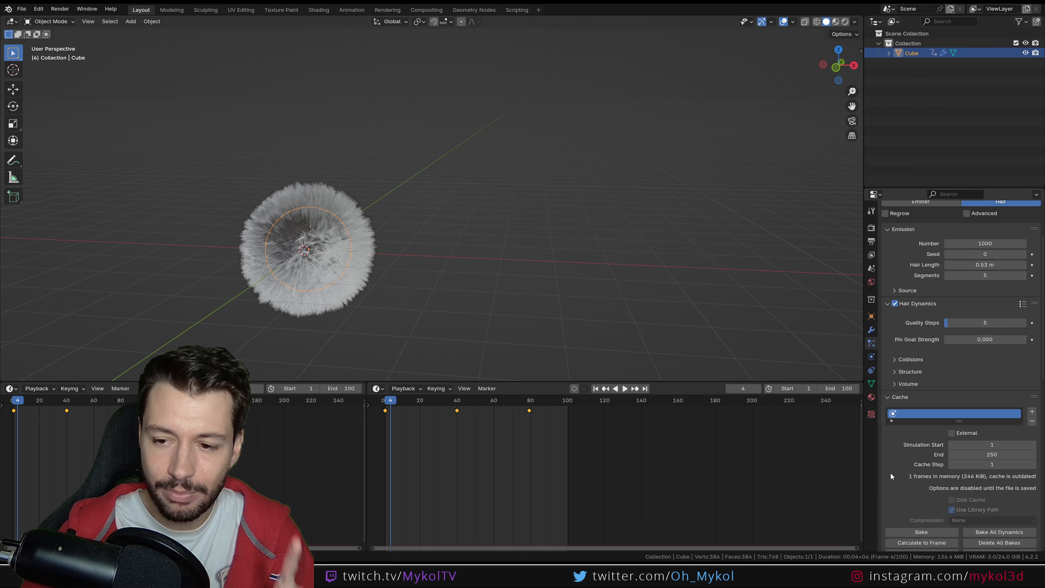
pyautogui.click(895, 398)
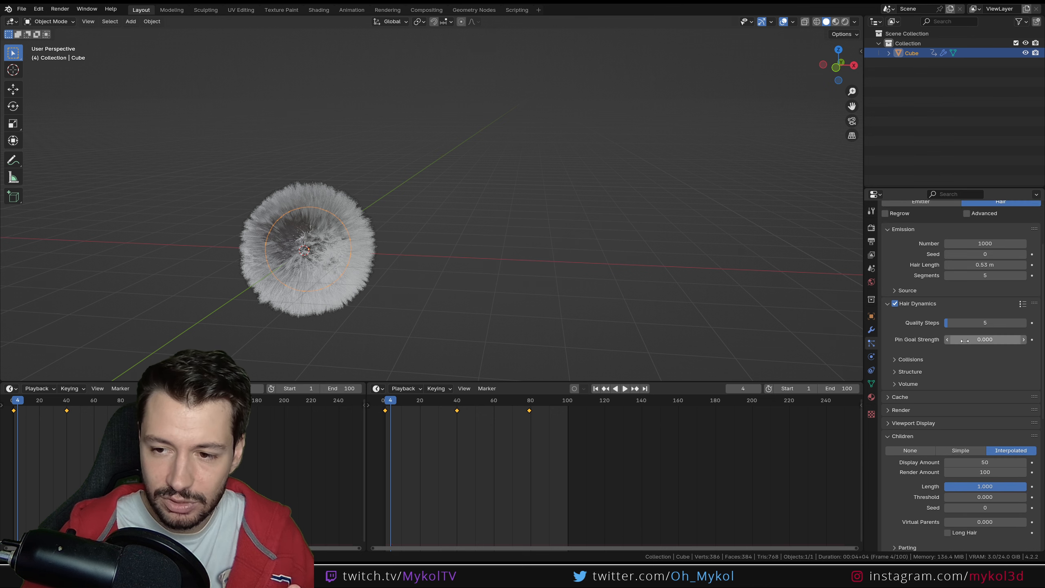
pyautogui.click(905, 358)
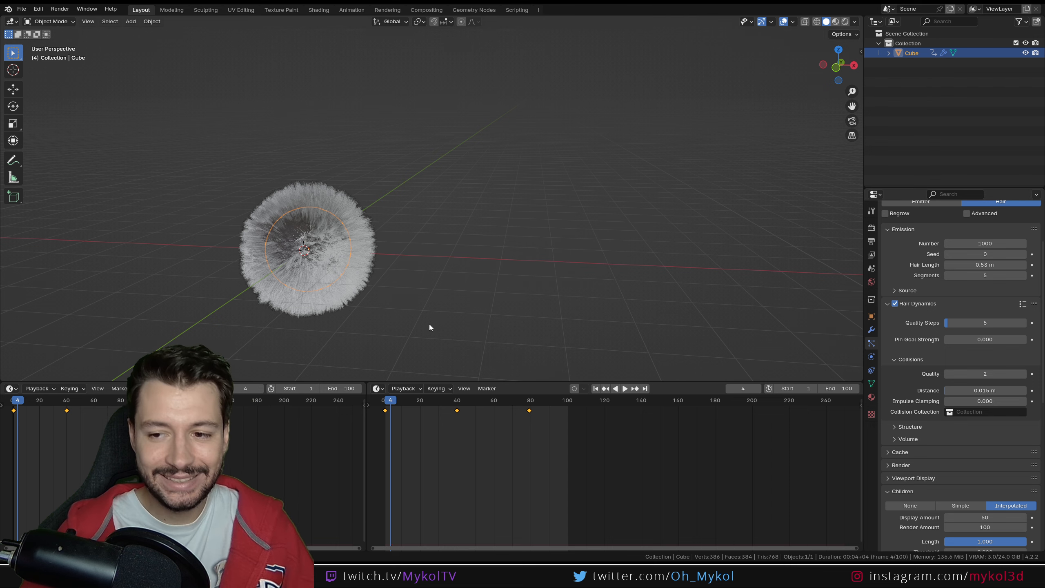
# Rewind to frame 0 and play the hair simulation, keeping the moving ball in view.
pyautogui.moveTo(436, 327); pyautogui.dragTo(383, 327, button='middle')
pyautogui.moveTo(390, 405); pyautogui.dragTo(381, 405)
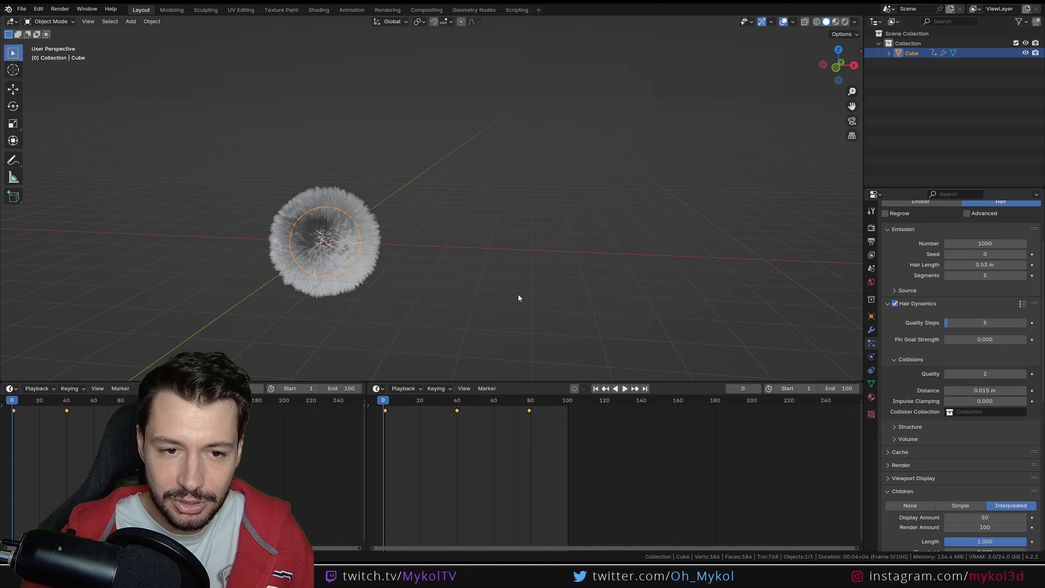
pyautogui.keyDown('shift'); pyautogui.moveTo(431, 278); pyautogui.dragTo(460, 260, button='middle'); pyautogui.keyUp('shift')
pyautogui.scroll(3, 577, 254)
pyautogui.press('space')
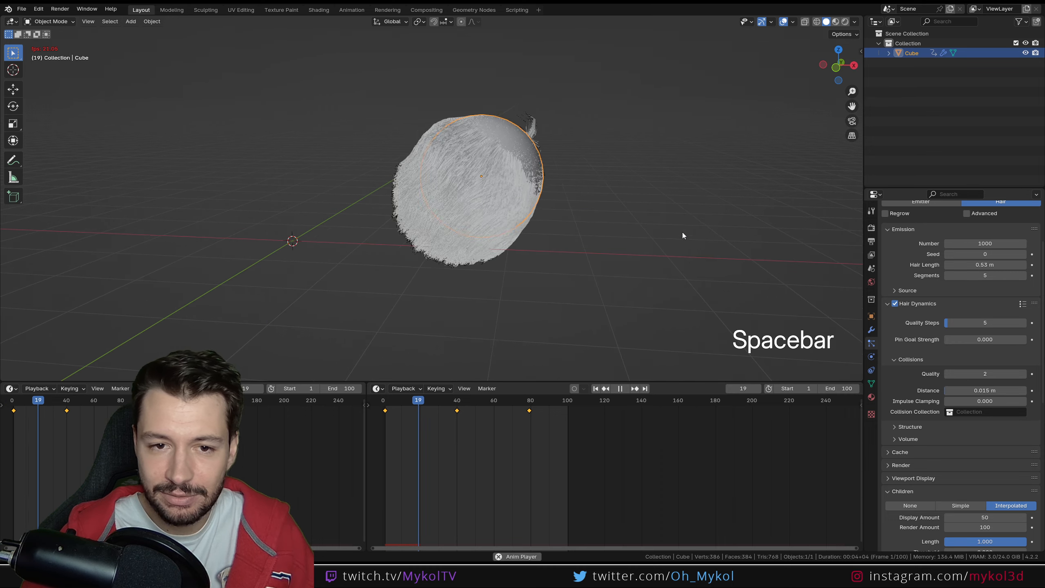
pyautogui.keyDown('shift'); pyautogui.moveTo(683, 232); pyautogui.dragTo(535, 297, button='middle'); pyautogui.keyUp('shift')
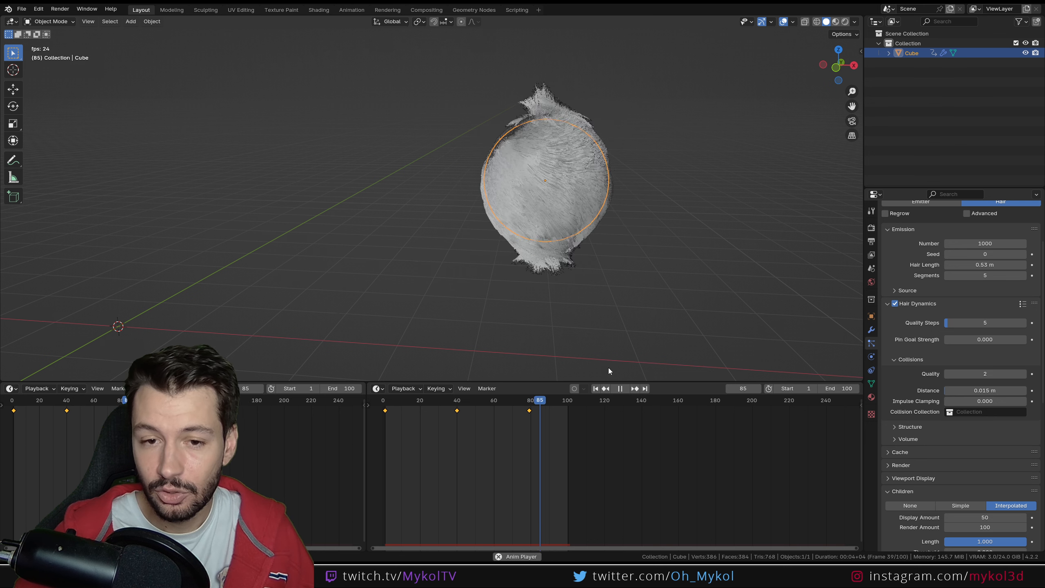
pyautogui.press('space')
# Set the scene's end frame to 250 and continue playing the hair simulation.
pyautogui.click(872, 228)
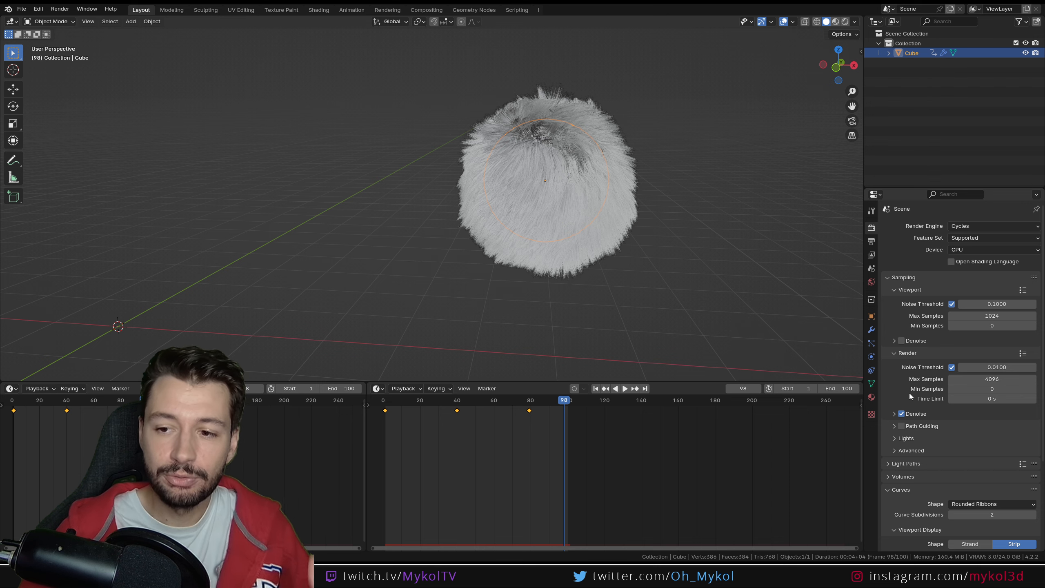
pyautogui.click(872, 242)
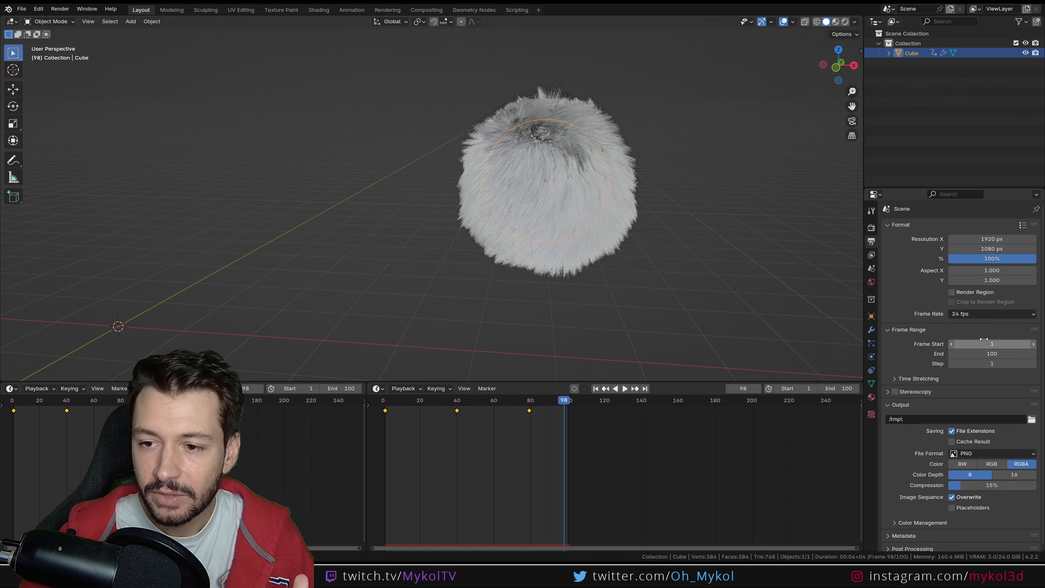
pyautogui.write('250')
pyautogui.press('Return')
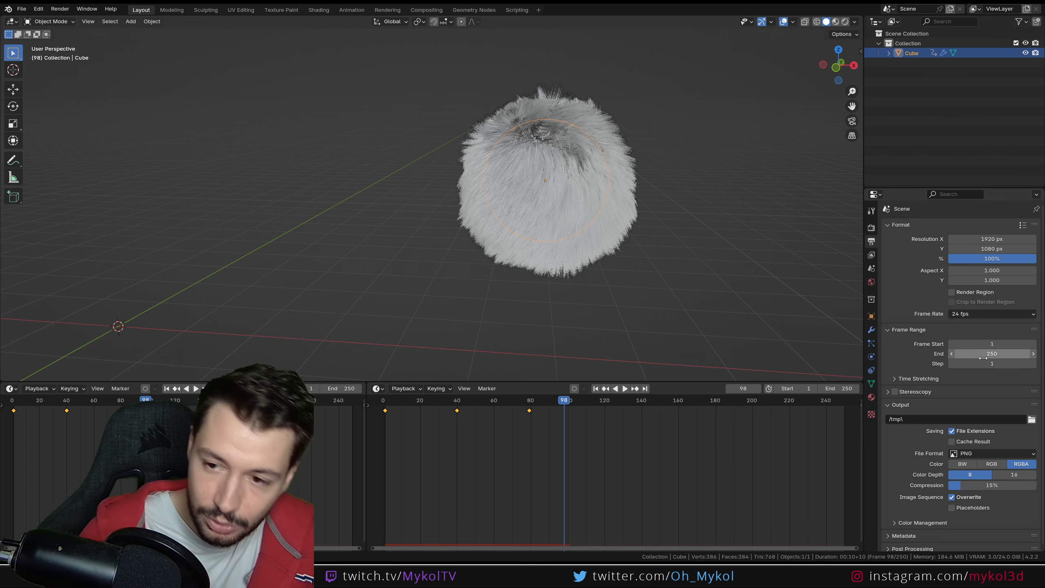
pyautogui.press('space')
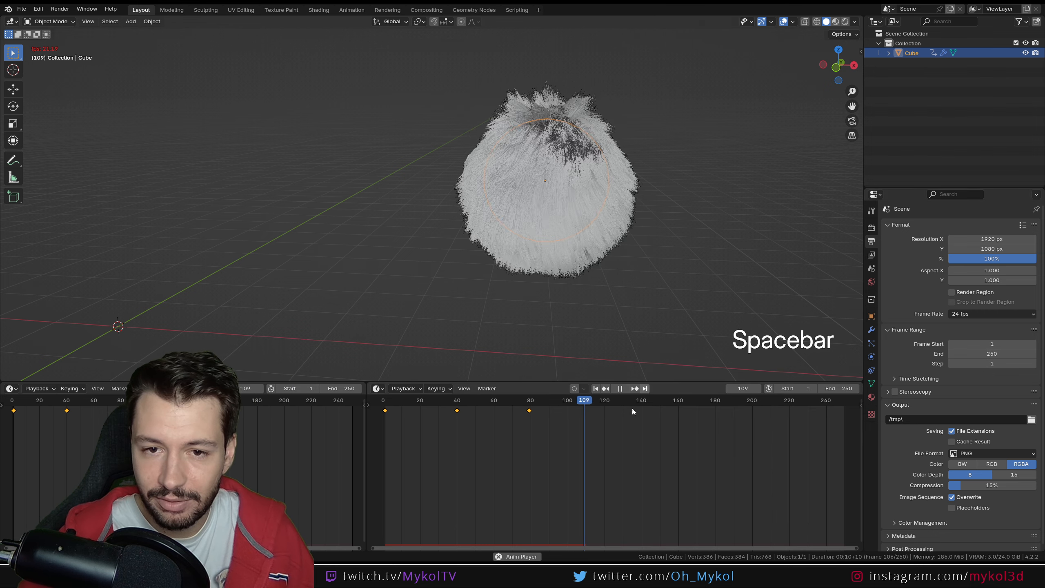
# Add a mesh circle, move it near the X axis below and beside the furry ball, and tilt it towards the ball.
pyautogui.scroll(-5, 587, 298)
pyautogui.hotkey('shift', 'a')
pyautogui.moveTo(545, 286)
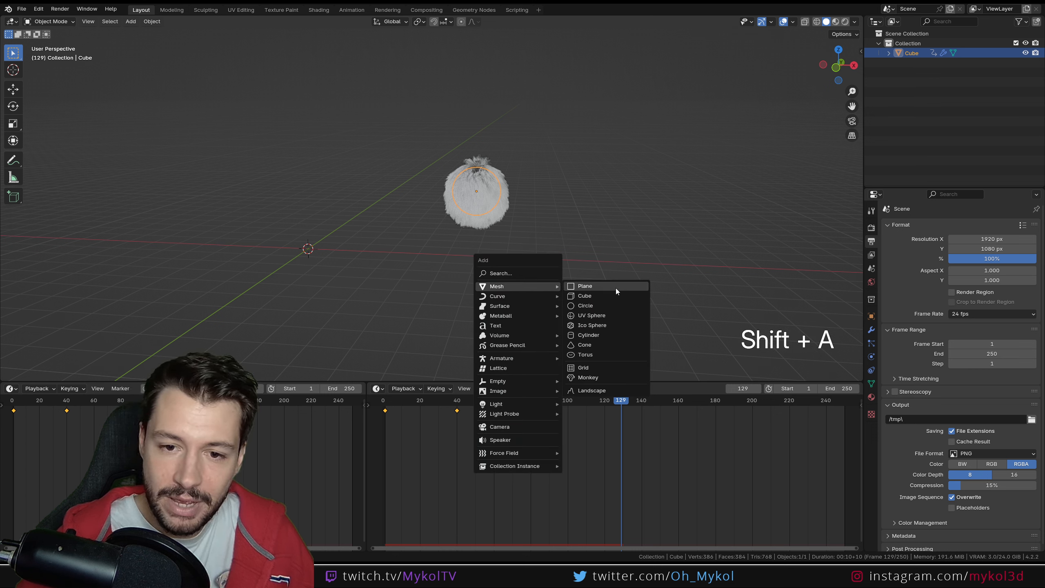
pyautogui.click(609, 305)
pyautogui.click(605, 311)
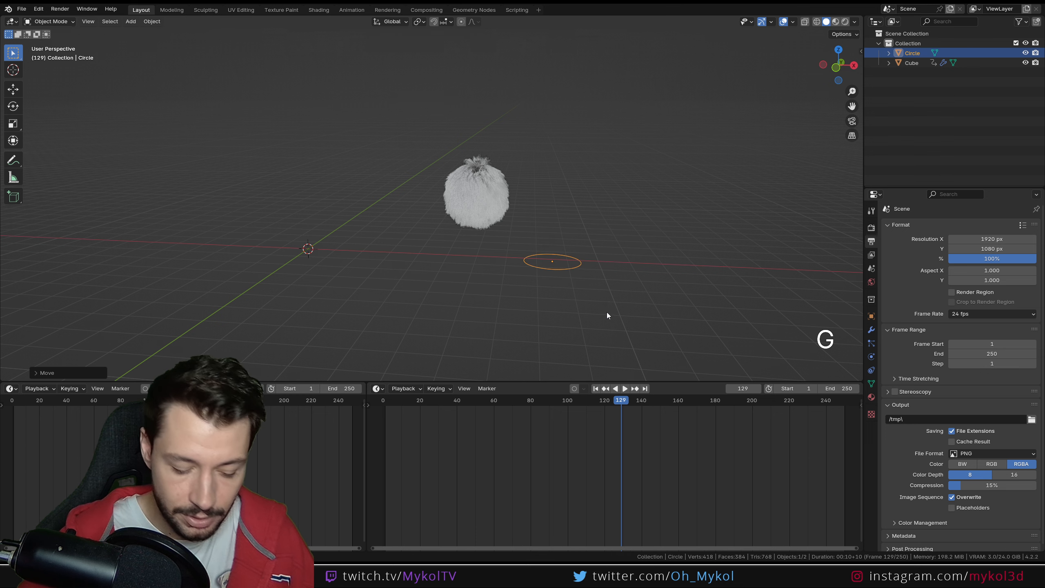
pyautogui.press('r')
pyautogui.click(679, 288)
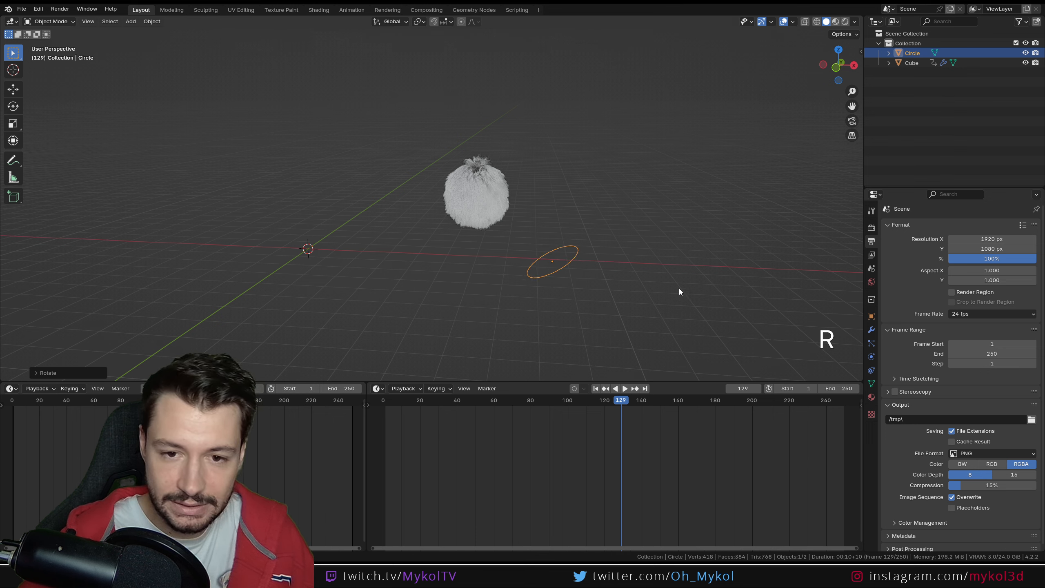
# Give the circle a Turbulence force field with strength 28.8 and play its effect on the fur.
pyautogui.click(871, 356)
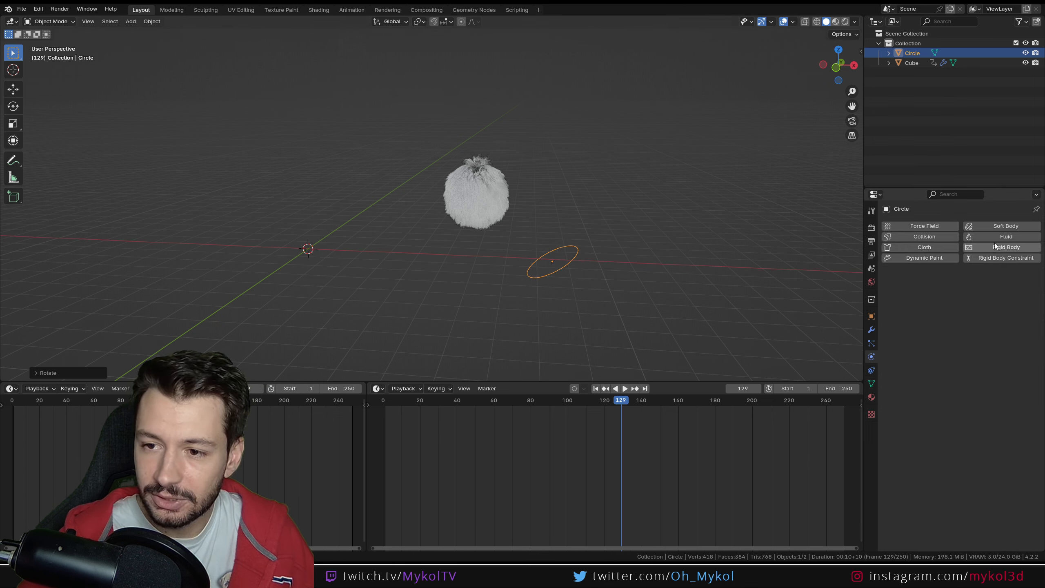
pyautogui.click(925, 226)
pyautogui.click(983, 288)
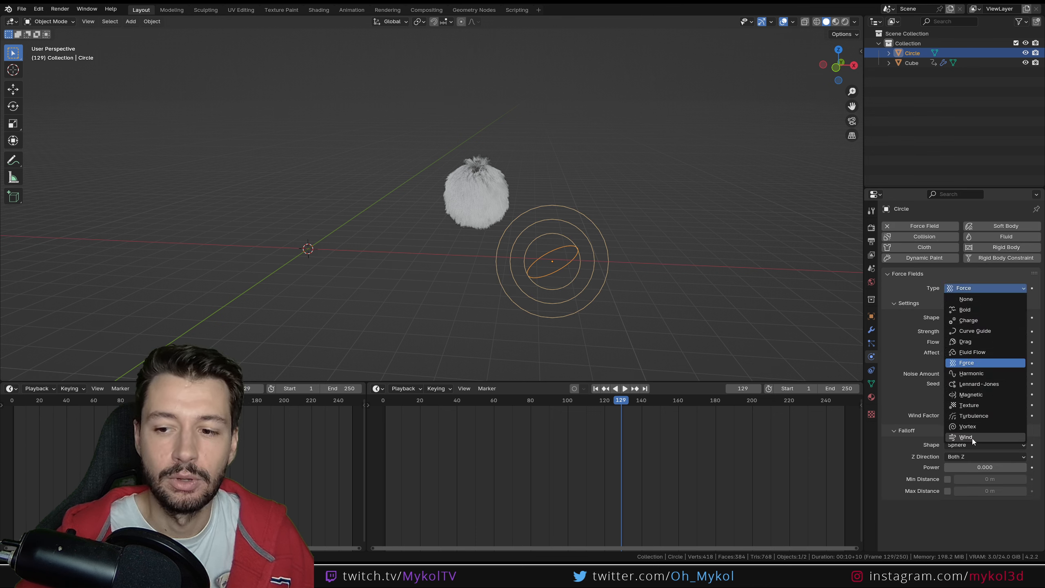
pyautogui.click(979, 416)
pyautogui.moveTo(983, 331); pyautogui.dragTo(1008, 331)
pyautogui.press('space')
pyautogui.scroll(3, 597, 280)
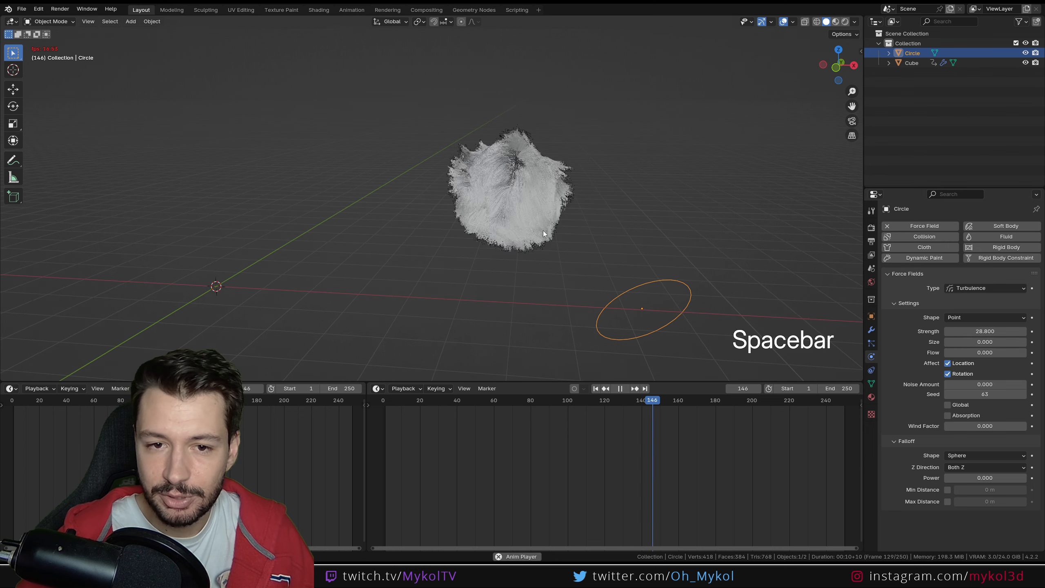
pyautogui.scroll(2, 564, 221)
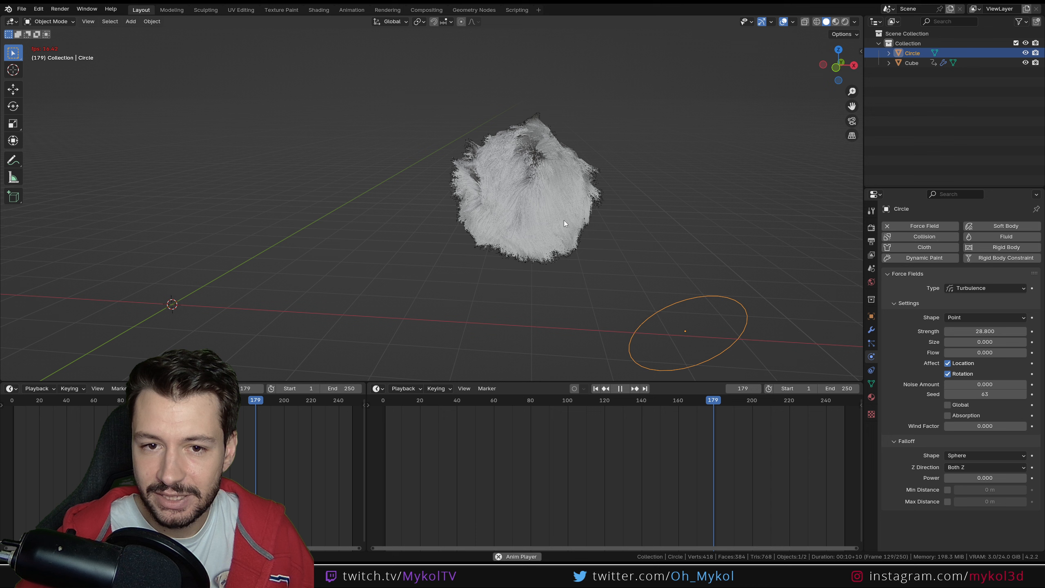
pyautogui.press('space')
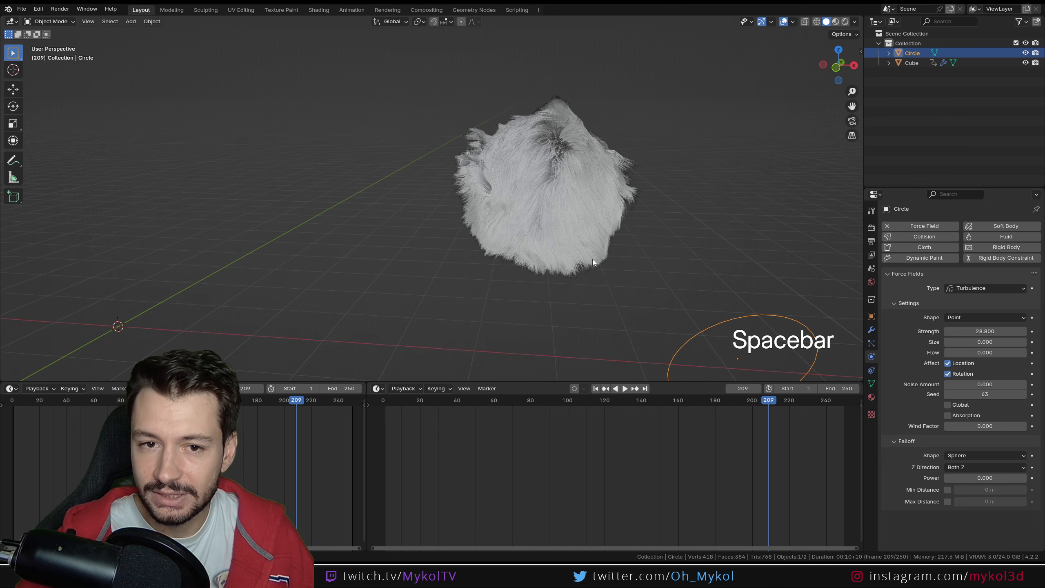
# Return to frame 135, change the circle's force field to Wind and reduce its strength to 11.3 while playing the simulation.
pyautogui.moveTo(645, 407)
pyautogui.mouseDown()
pyautogui.moveTo(615, 407)
pyautogui.moveTo(634, 409)
pyautogui.mouseUp()
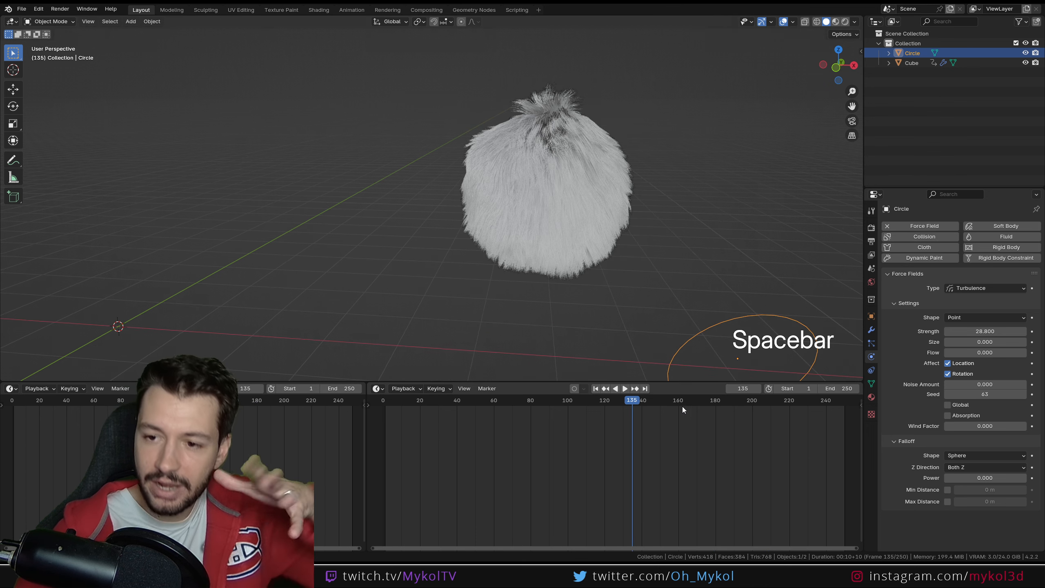
pyautogui.click(948, 288)
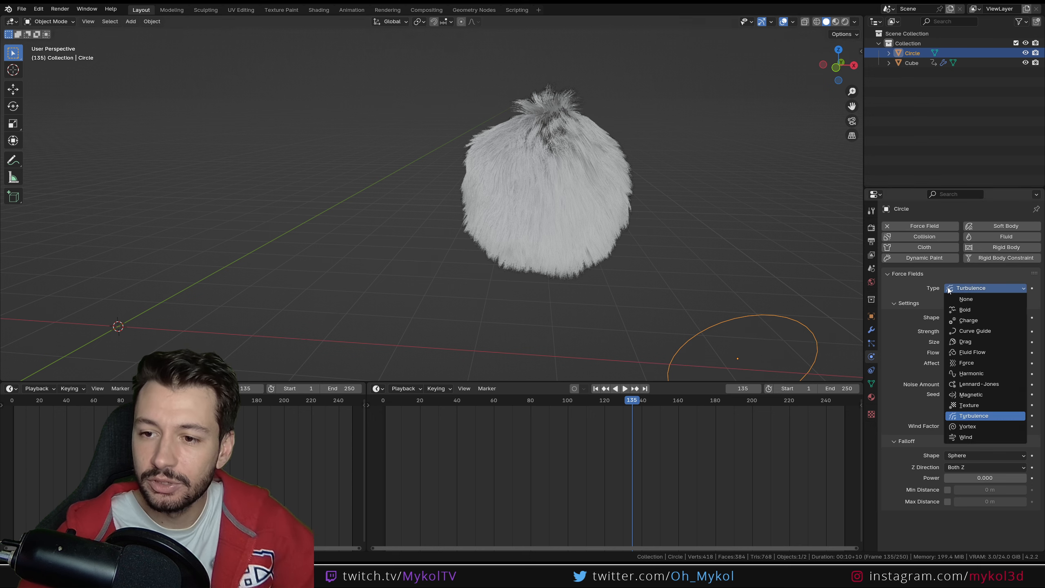
pyautogui.click(975, 436)
pyautogui.press('space')
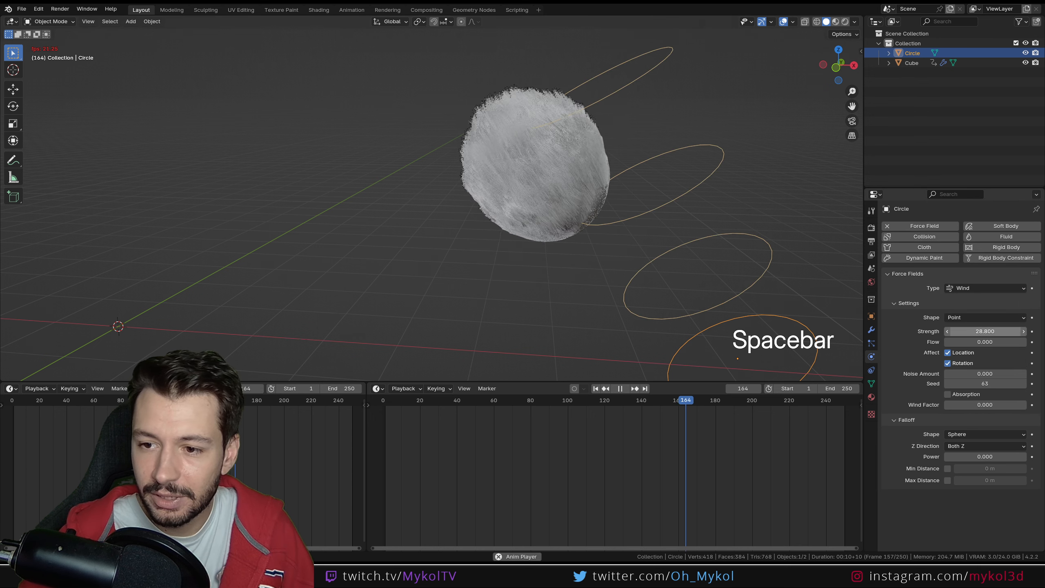
pyautogui.moveTo(991, 331); pyautogui.dragTo(968, 331)
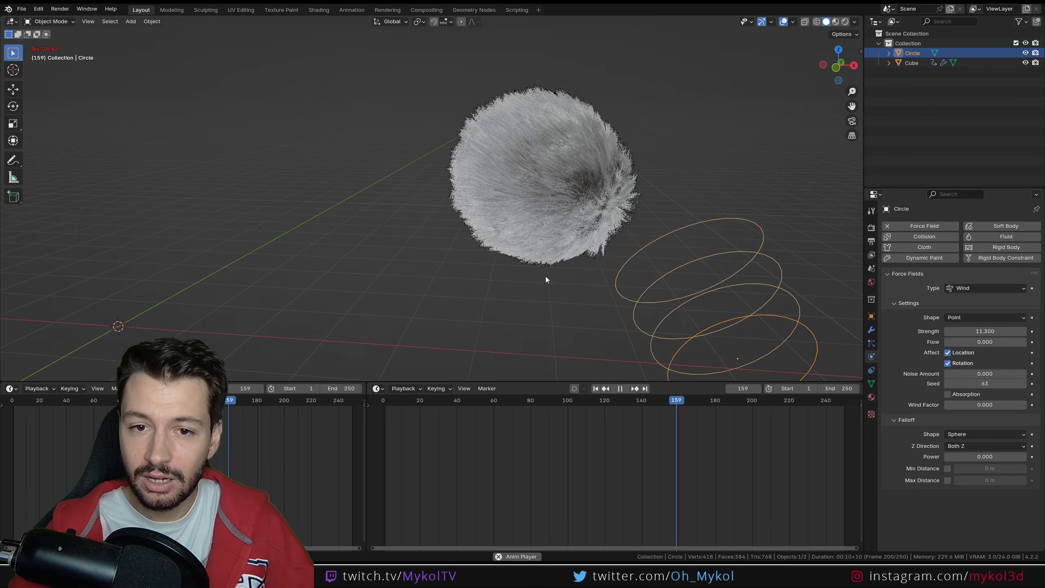
# Examine the Cache and baking options of the furry ball's hair particle system, and stop the simulation playback.
pyautogui.moveTo(546, 276)
pyautogui.mouseDown(button='middle')
pyautogui.moveTo(610, 286)
pyautogui.moveTo(544, 275)
pyautogui.mouseUp(button='middle')
pyautogui.scroll(-2, 543, 274)
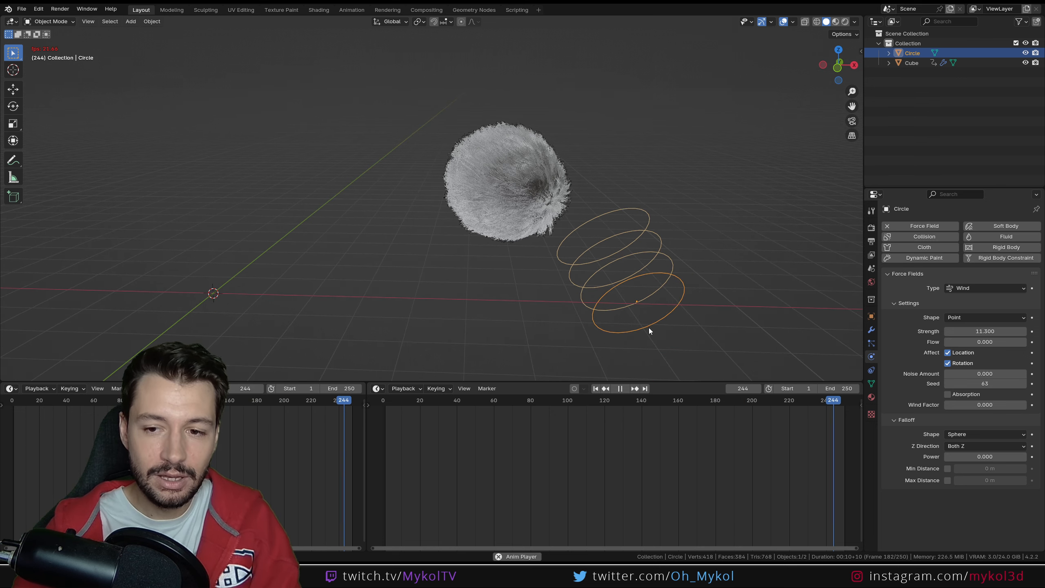
pyautogui.click(523, 175)
pyautogui.click(870, 341)
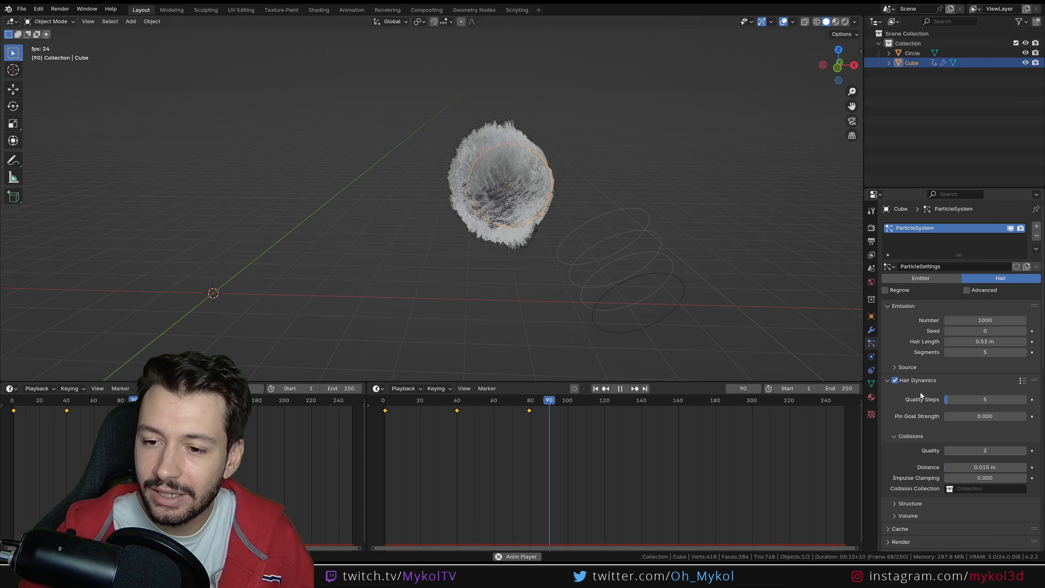
pyautogui.scroll(-1, 918, 388)
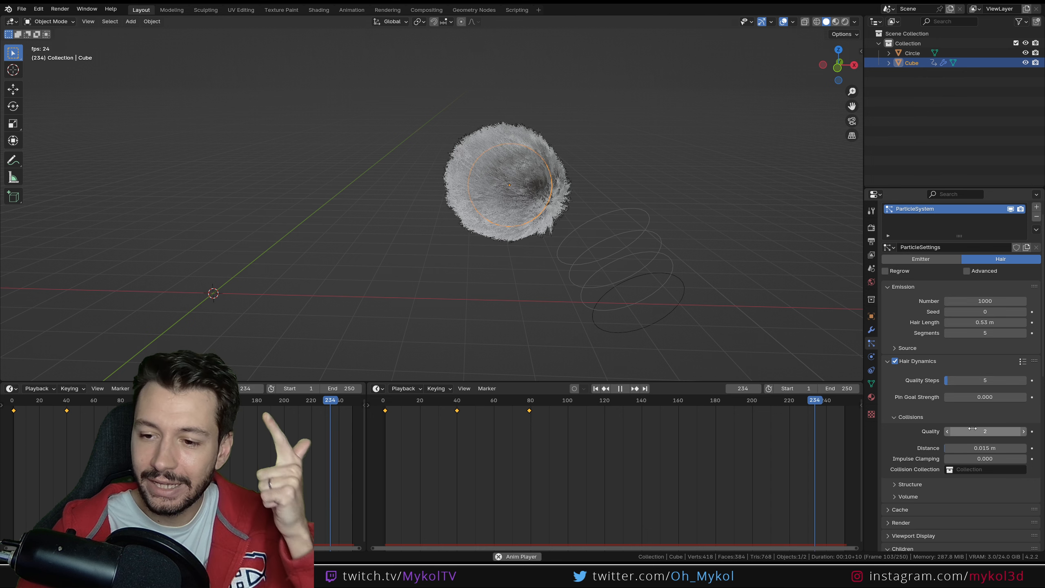
pyautogui.scroll(-2, 959, 439)
pyautogui.click(900, 472)
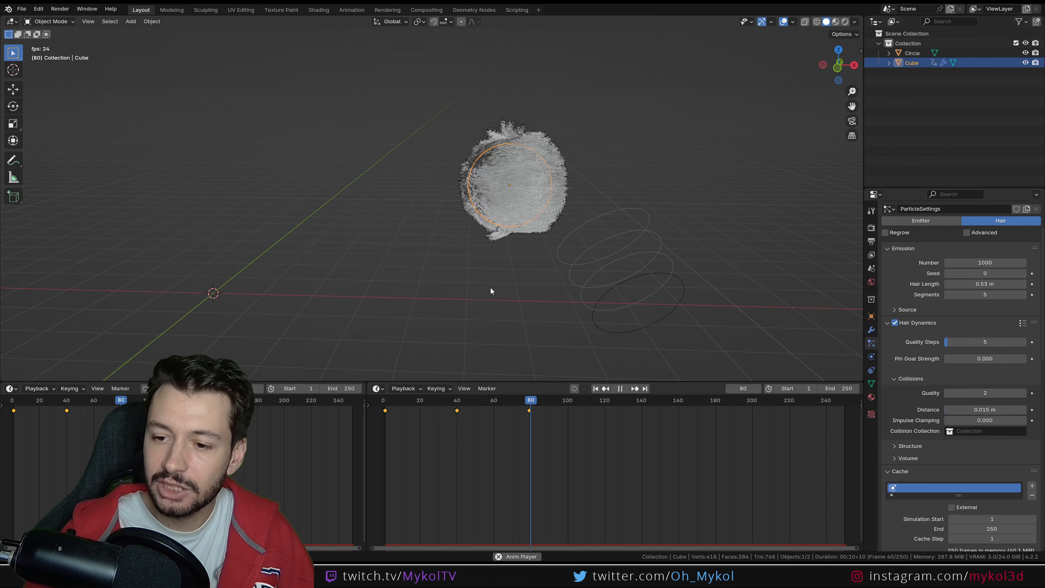
pyautogui.scroll(-3, 953, 356)
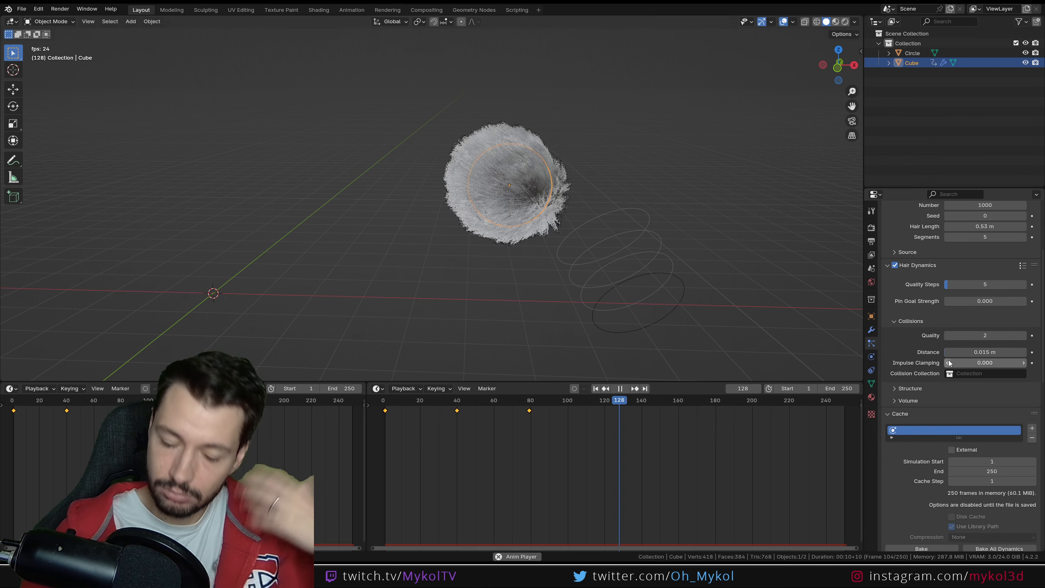
pyautogui.scroll(-3, 954, 356)
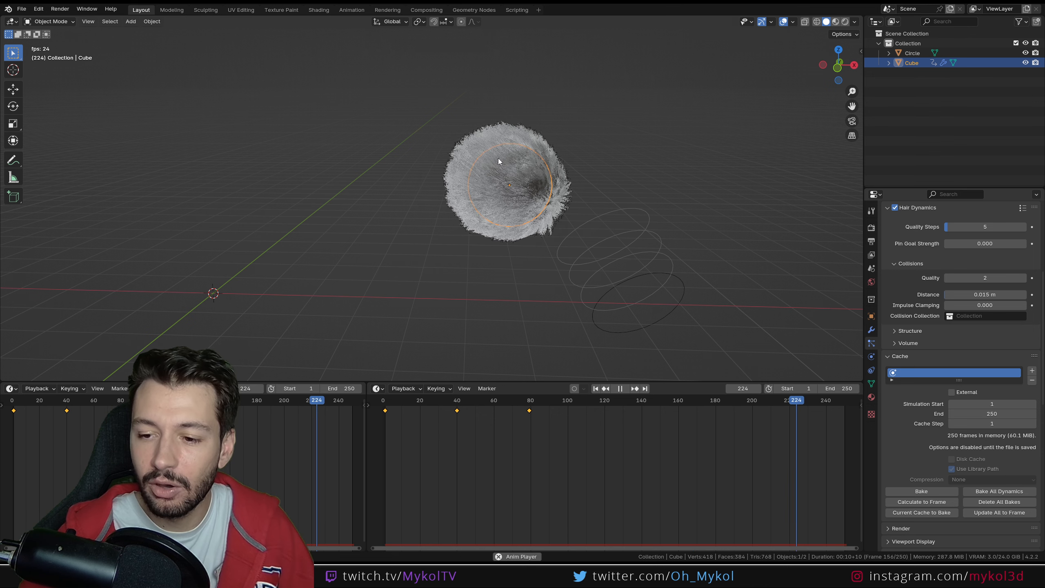
pyautogui.press('space')
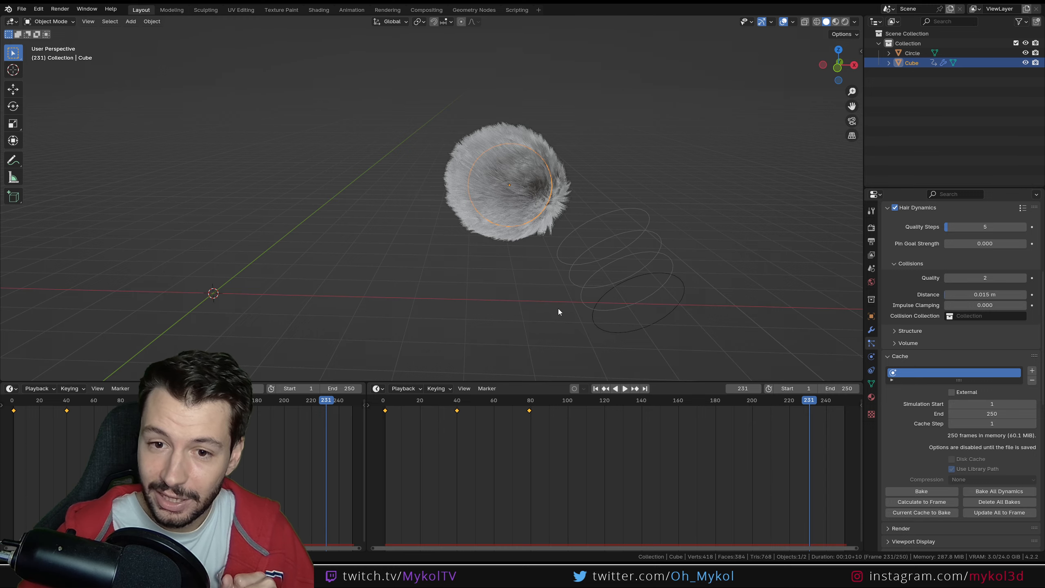
pyautogui.moveTo(558, 308); pyautogui.dragTo(583, 289, button='middle')
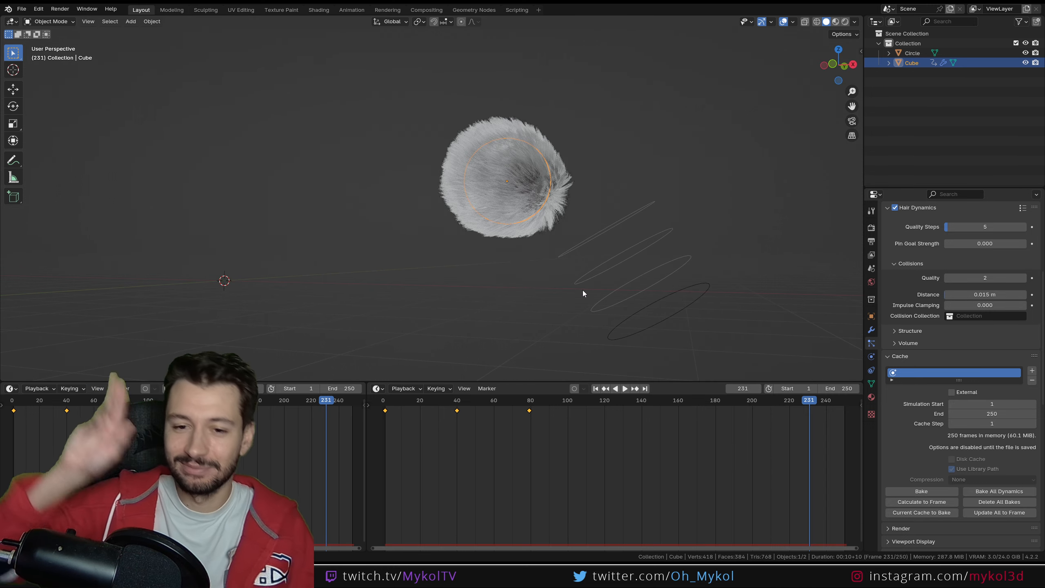